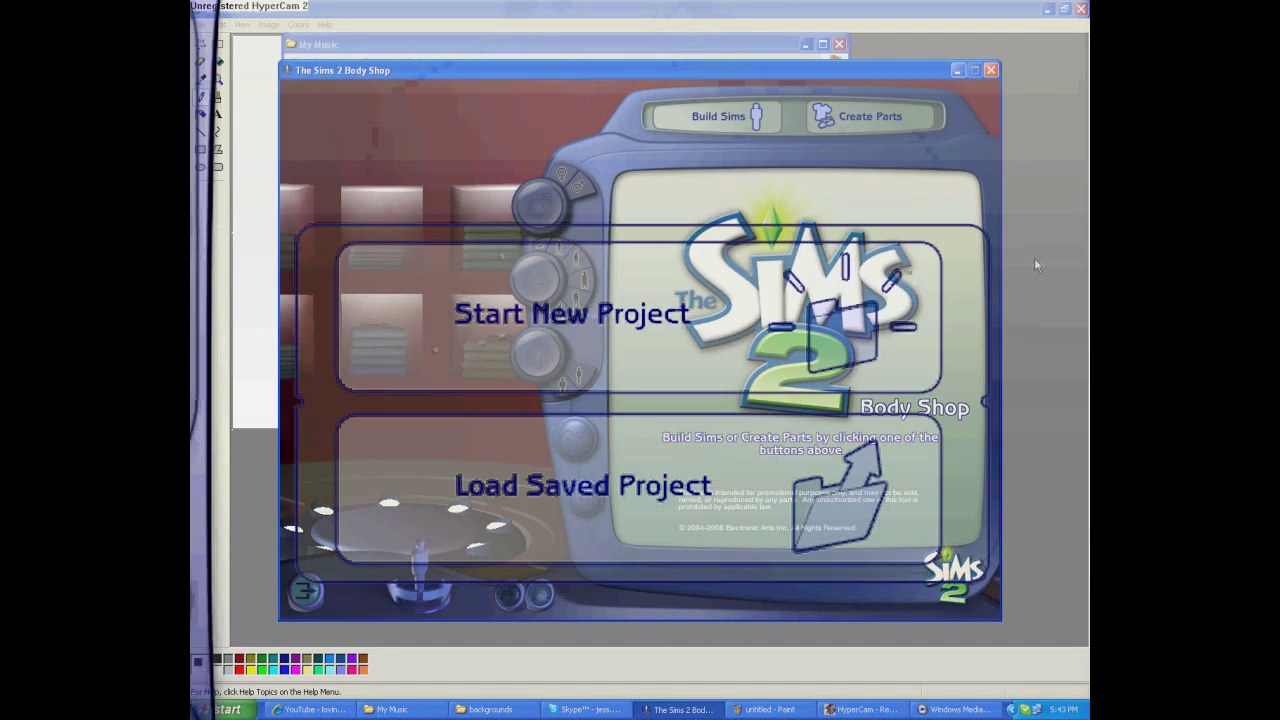
Start a new clothing project and select the blue panda T-shirt from the everyday tops.
{"action": "left_click", "coordinate": [870, 116]}
{"action": "left_click", "coordinate": [728, 326]}
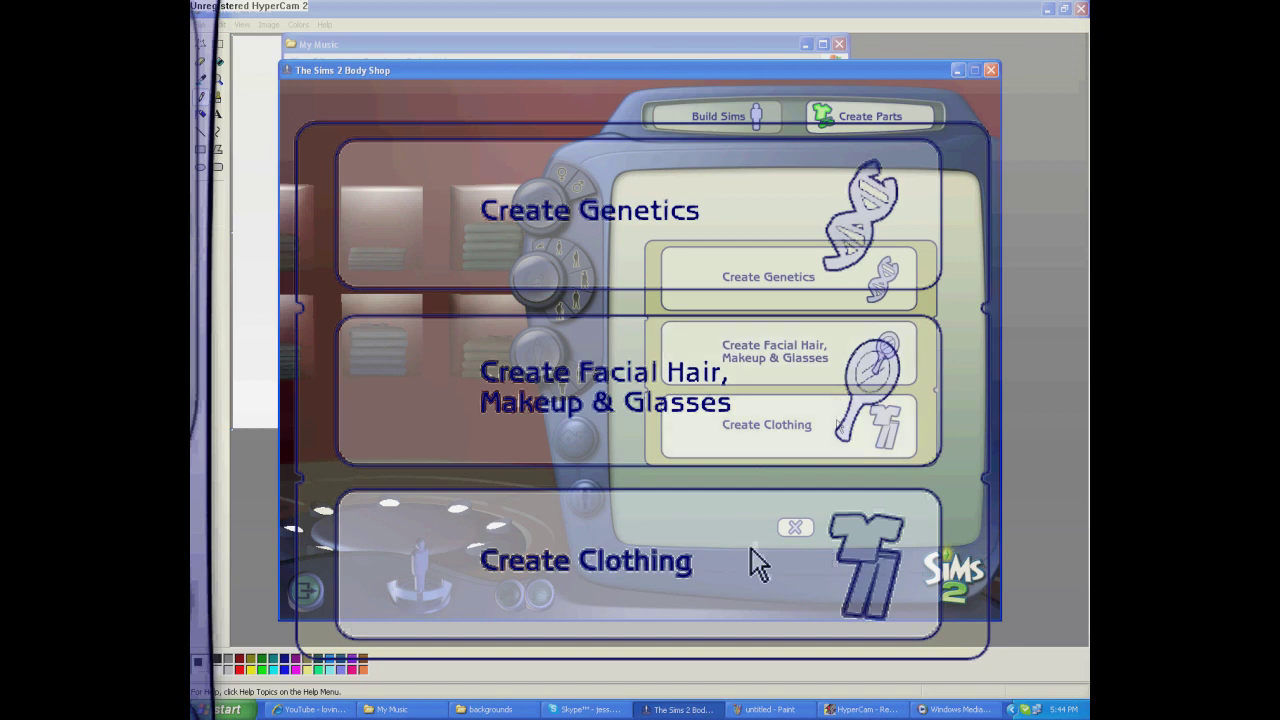
{"action": "left_click", "coordinate": [836, 424]}
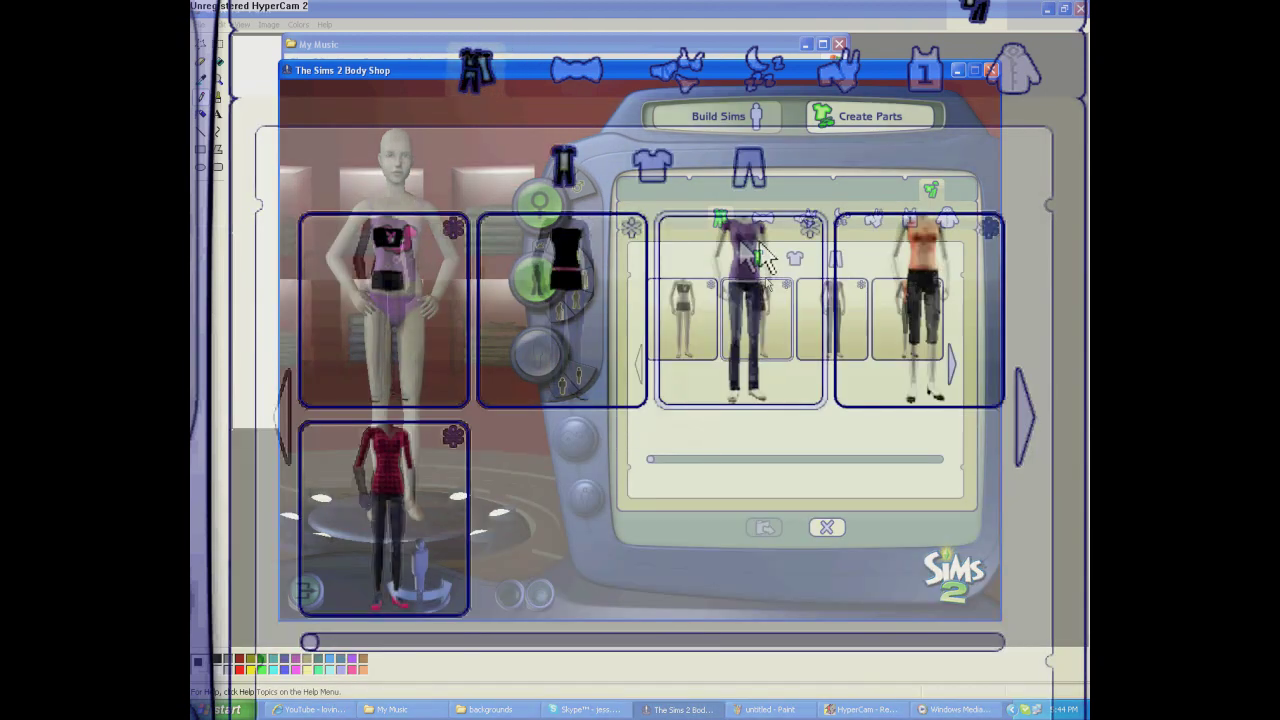
{"action": "left_click", "coordinate": [652, 165]}
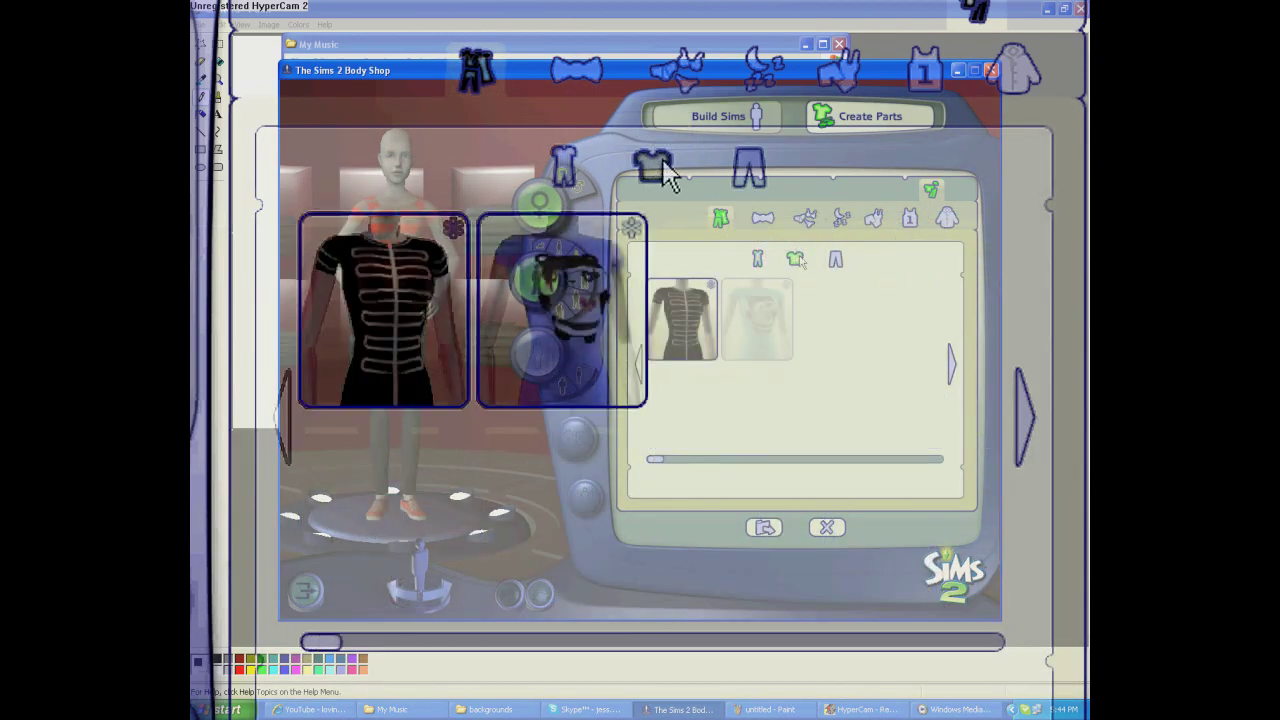
{"action": "left_click", "coordinate": [514, 314]}
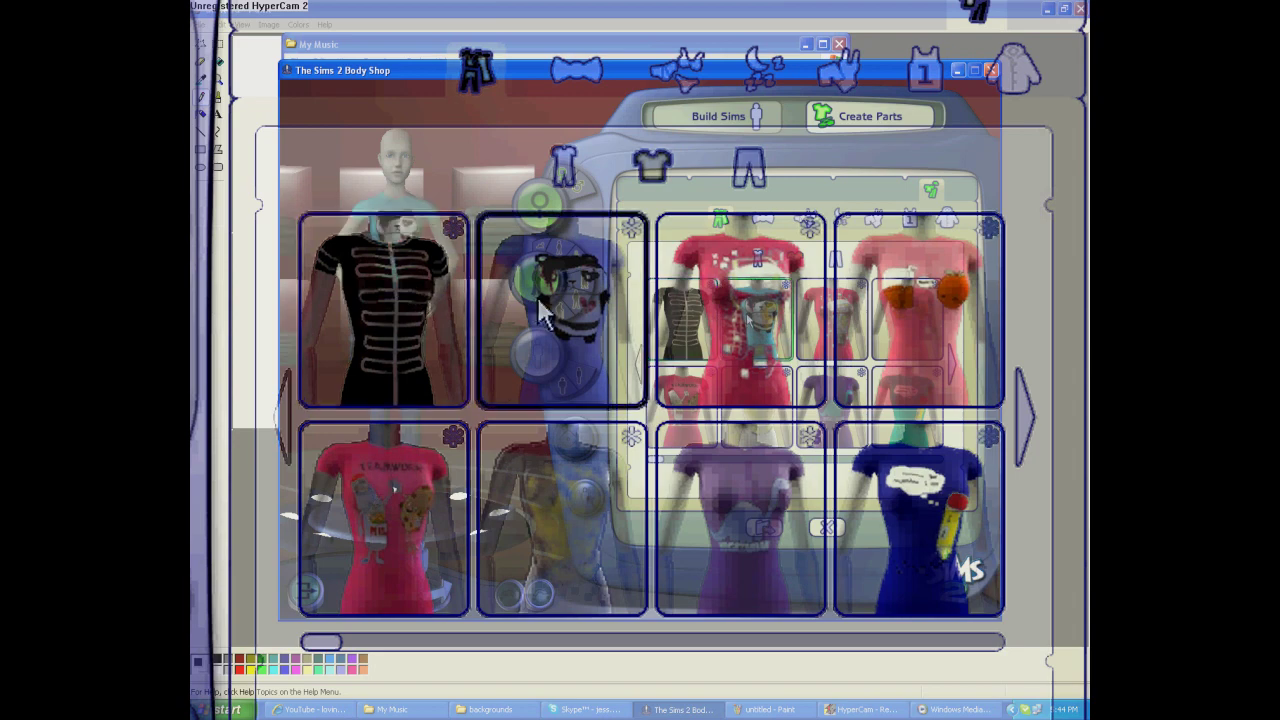
Export the selected top's textures under the project name "tutorialone".
{"action": "left_click", "coordinate": [765, 527]}
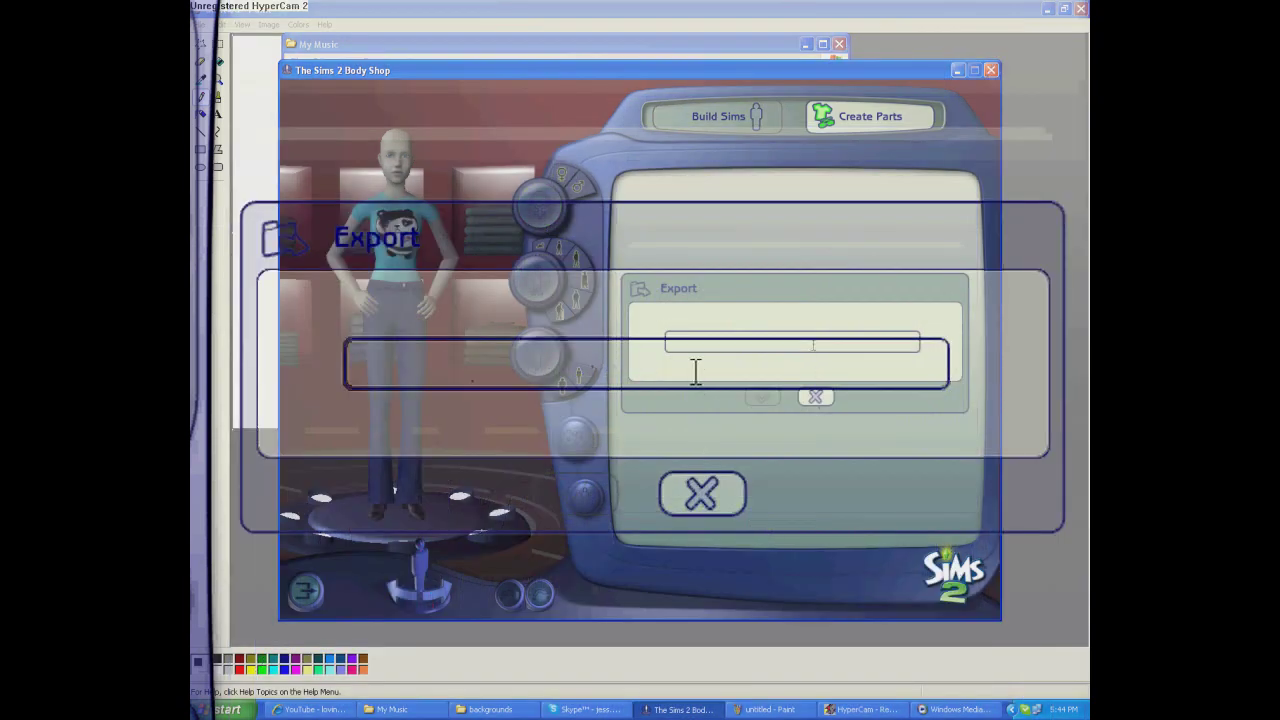
{"action": "type", "text": "tutorial one"}
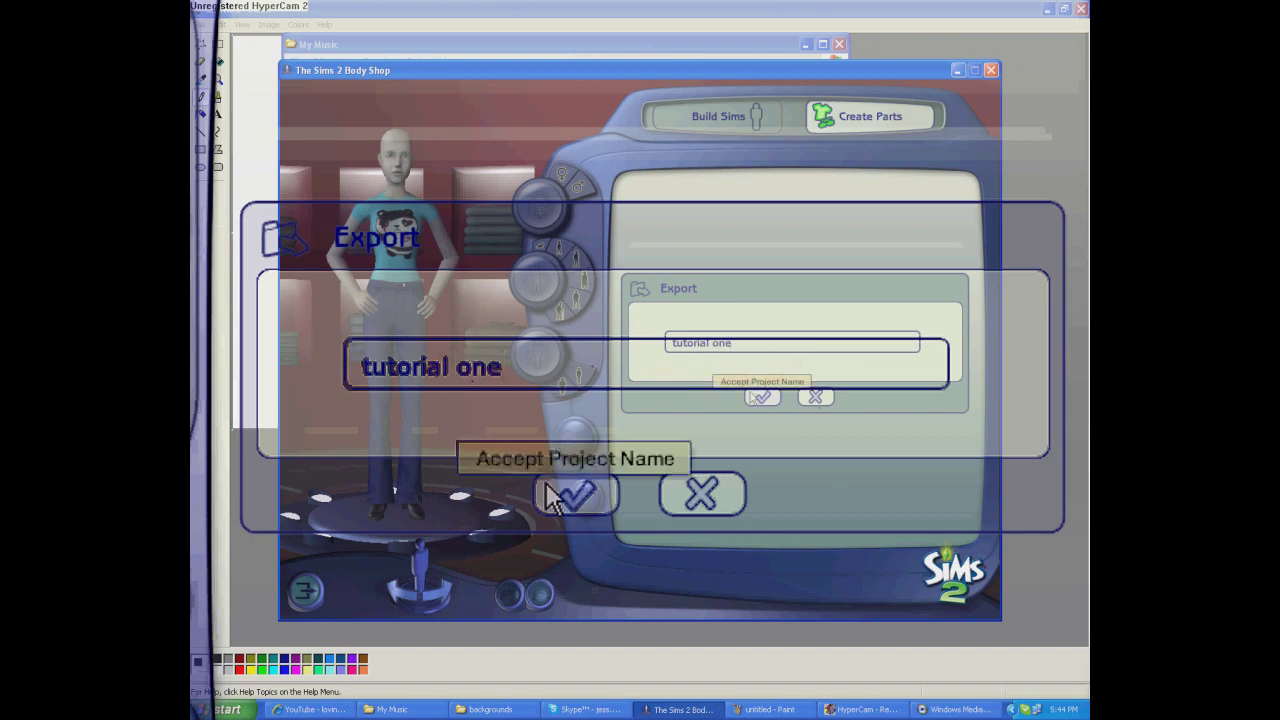
{"action": "left_click", "coordinate": [752, 393]}
{"action": "left_click", "coordinate": [629, 366]}
{"action": "left_click", "coordinate": [714, 344]}
{"action": "key", "text": "BackSpace"}
{"action": "left_click", "coordinate": [758, 397]}
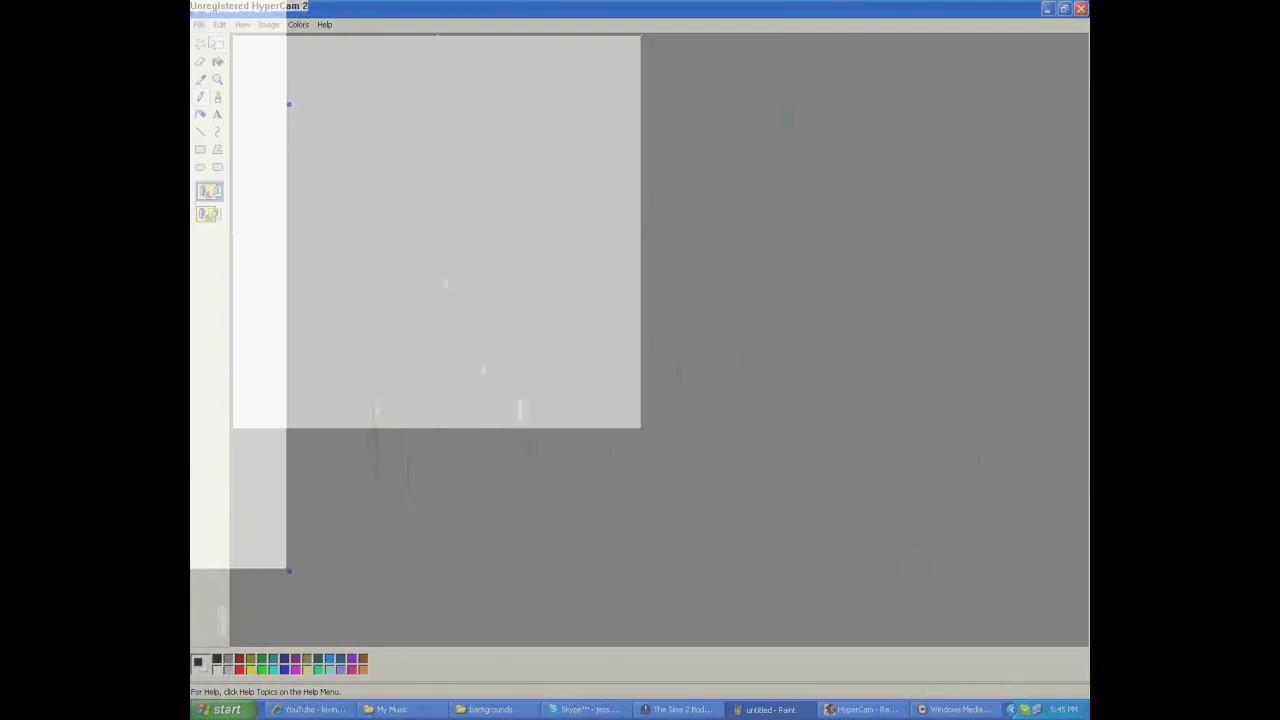
Open top~stdMatBaseTextureName_alpha from My Documents > EA Games > The Sims 2 > Projects > tutorialone.
{"action": "left_click", "coordinate": [200, 24]}
{"action": "left_click", "coordinate": [213, 52]}
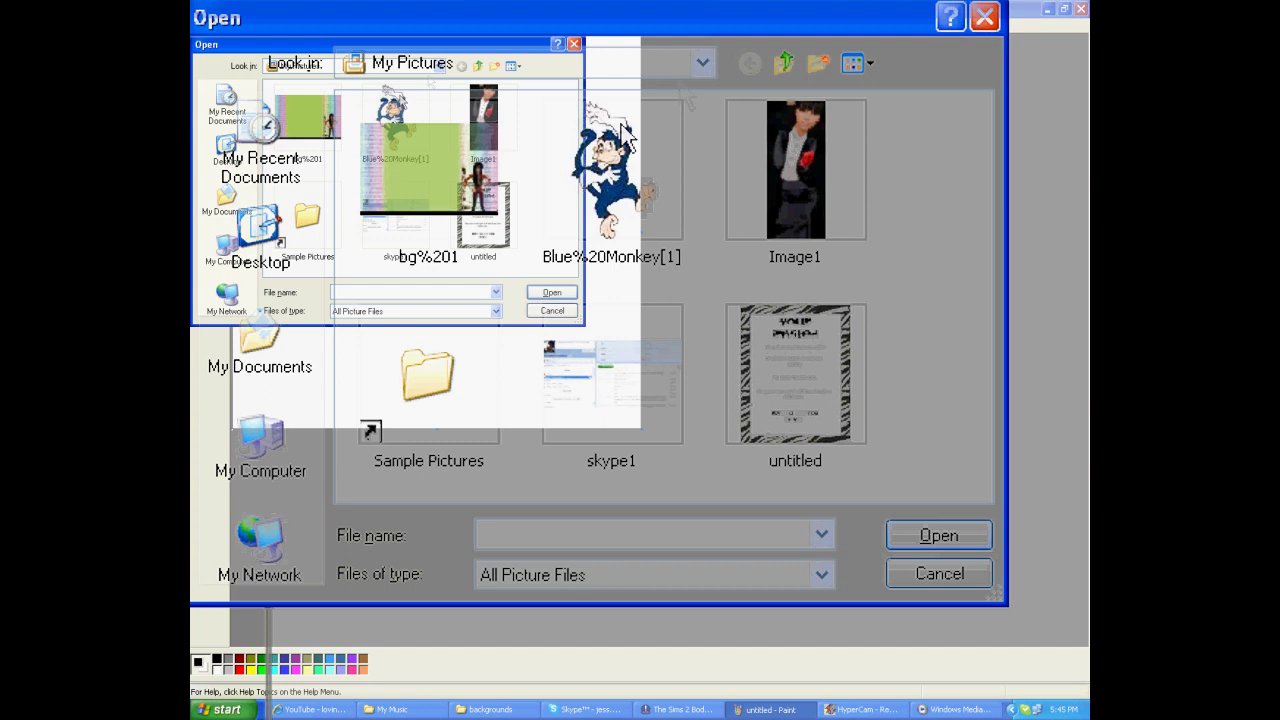
{"action": "left_click", "coordinate": [704, 64]}
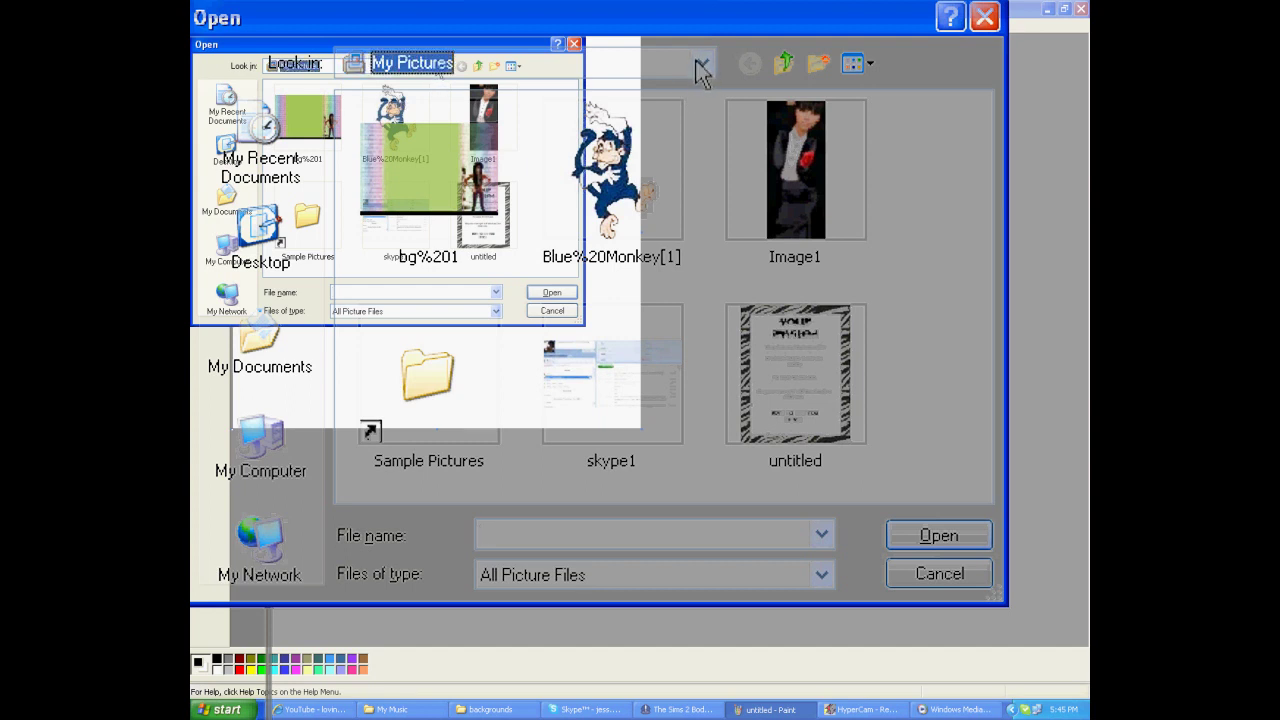
{"action": "left_click", "coordinate": [704, 72]}
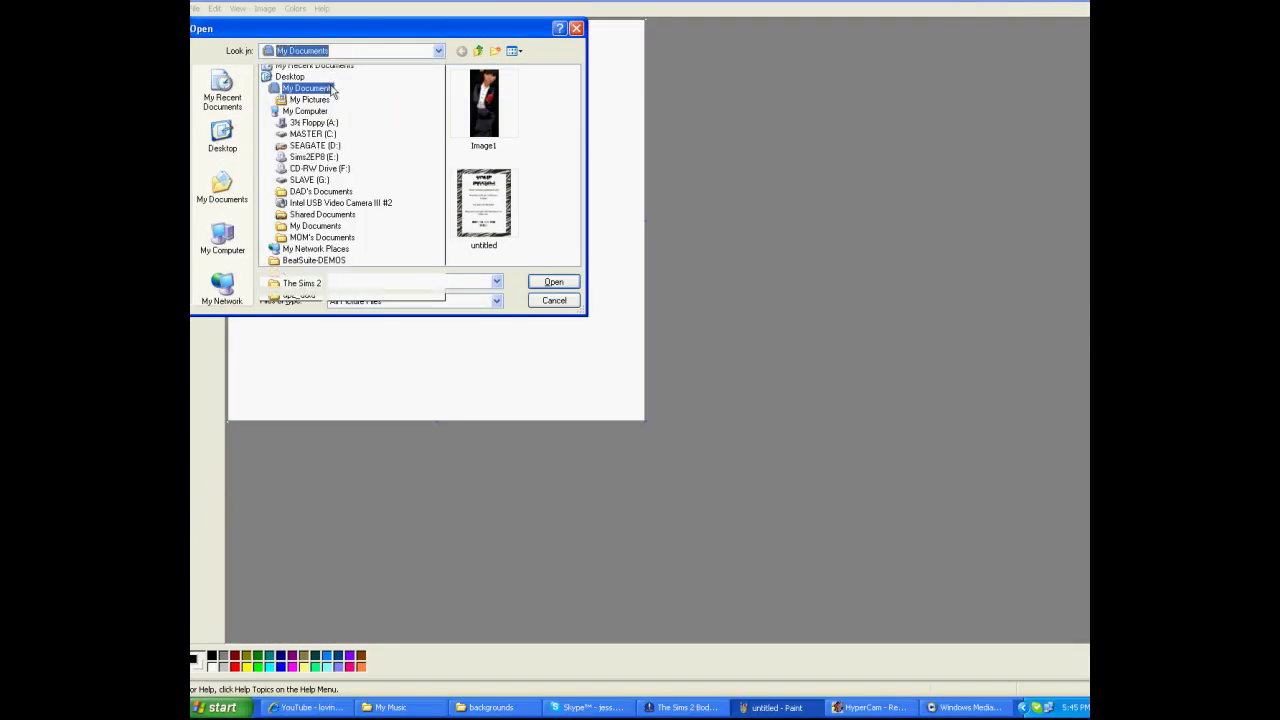
{"action": "left_click", "coordinate": [333, 90]}
{"action": "left_click", "coordinate": [294, 82]}
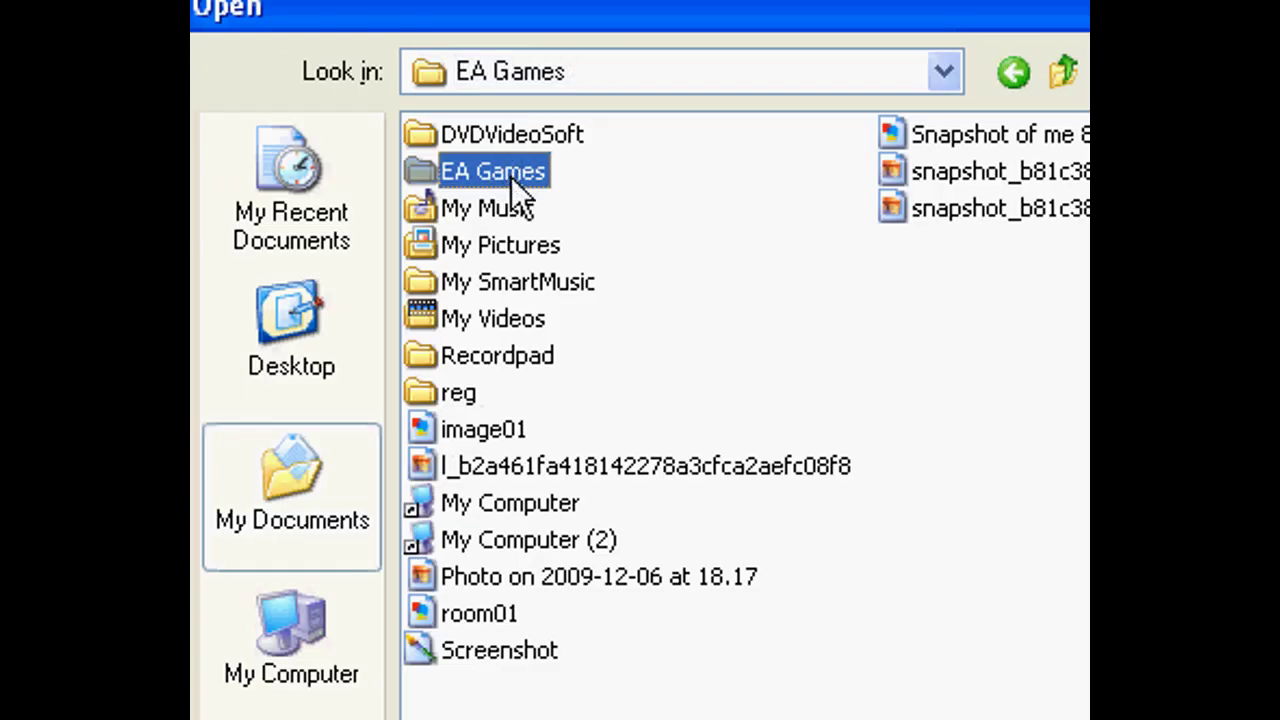
{"action": "left_click", "coordinate": [545, 152]}
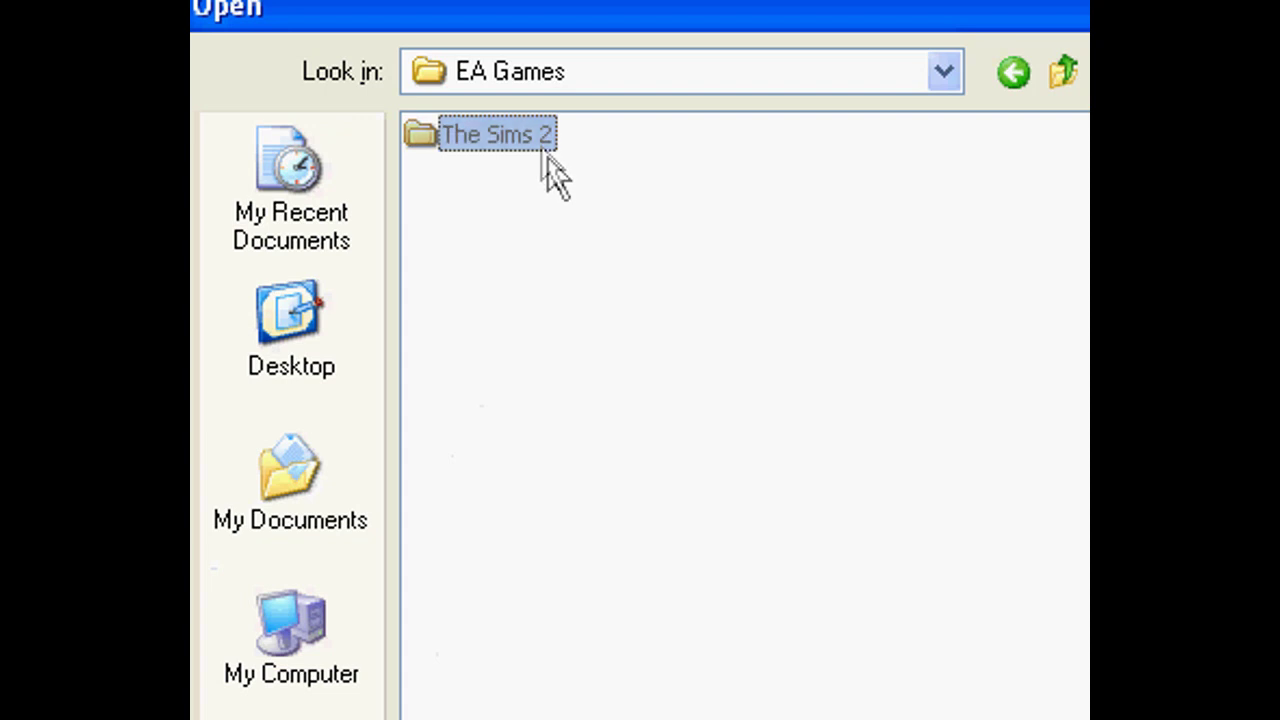
{"action": "double_click", "coordinate": [545, 152]}
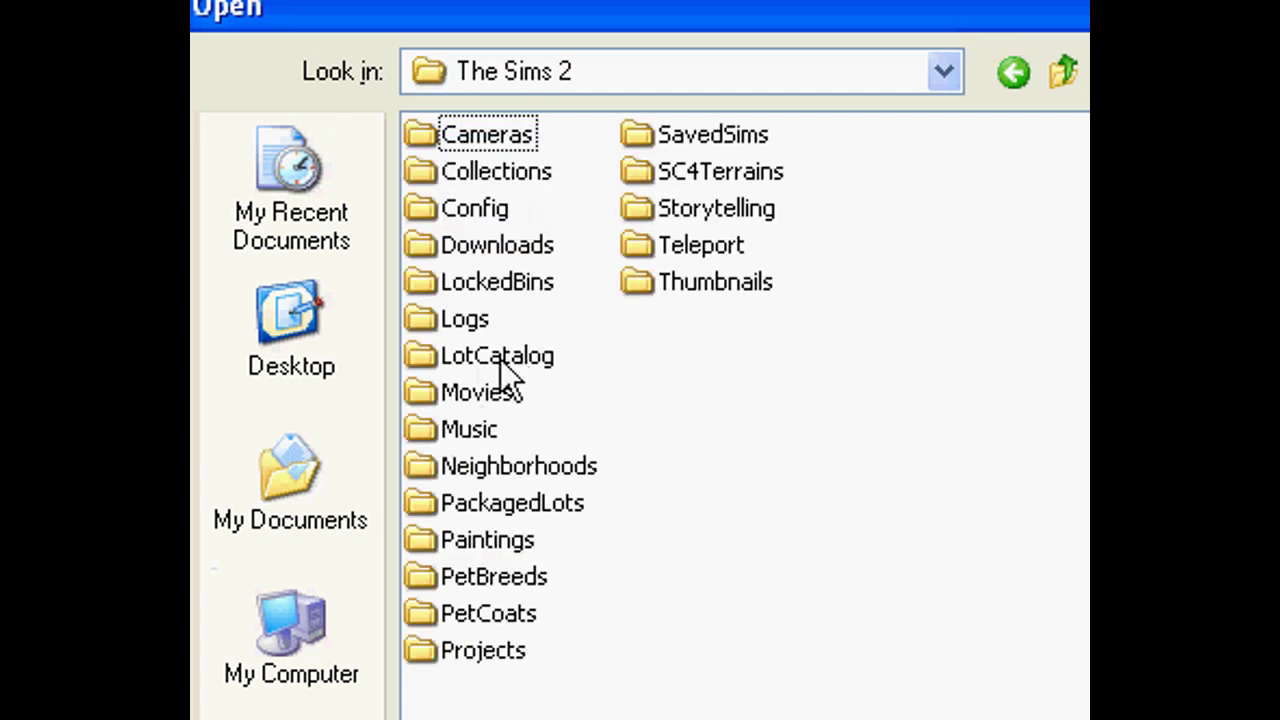
{"action": "double_click", "coordinate": [485, 652]}
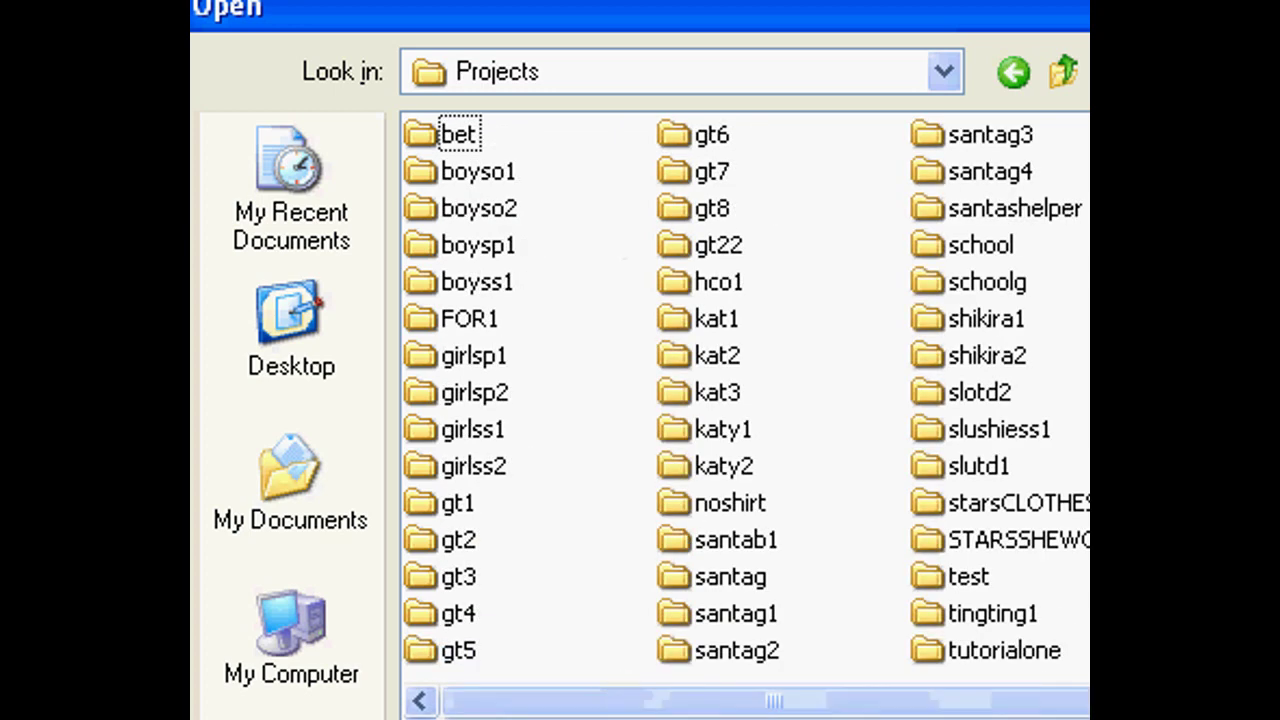
{"action": "double_click", "coordinate": [1016, 658]}
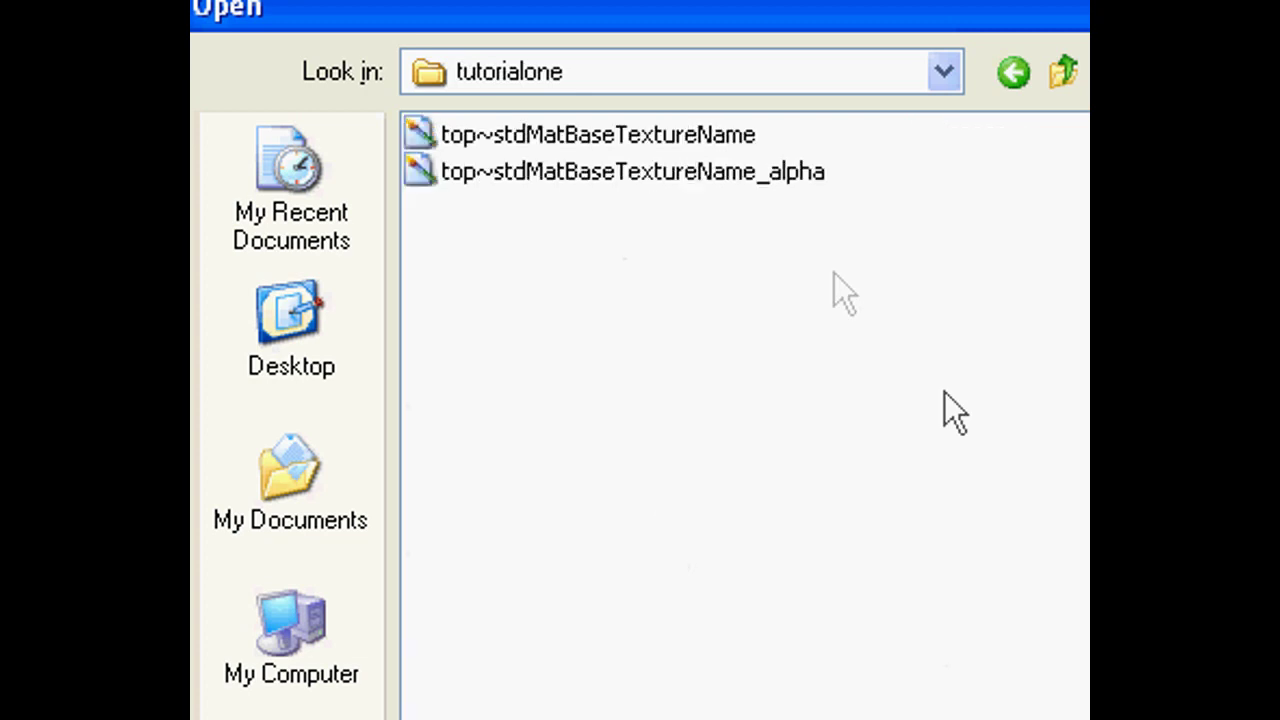
{"action": "left_click", "coordinate": [777, 172]}
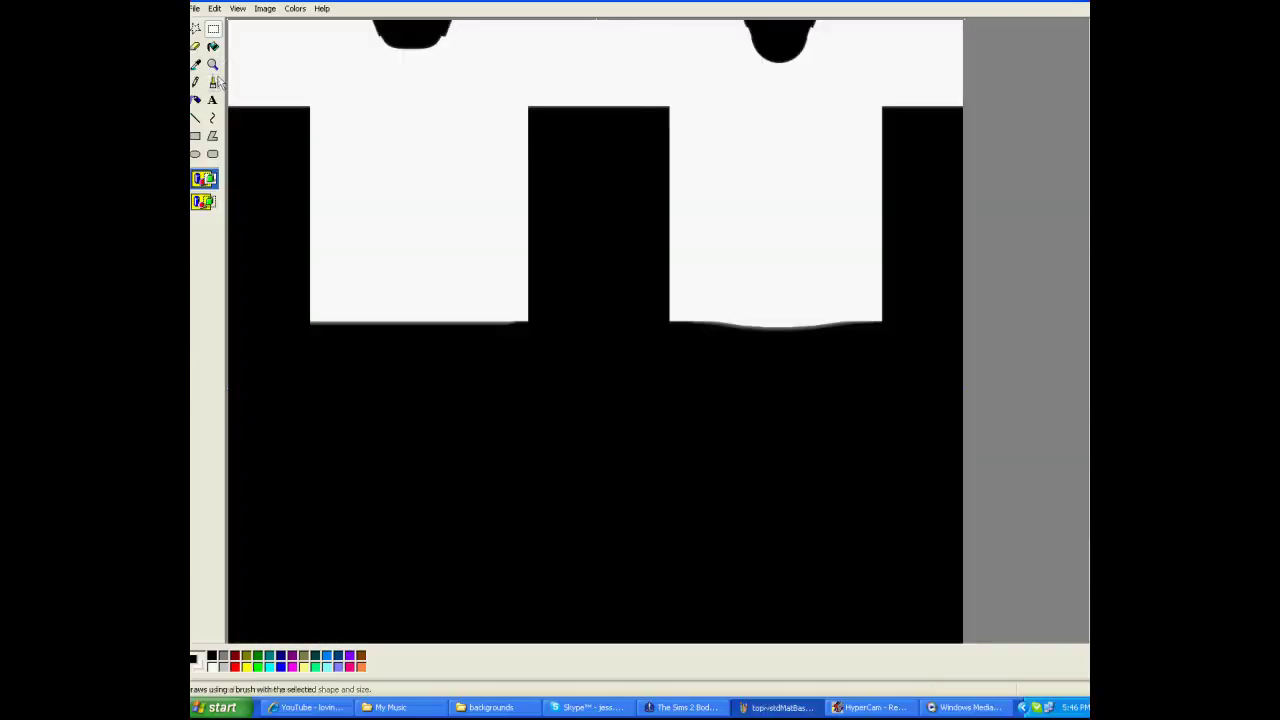
Fill the deeper, rounded black neckline cut-out of the alpha texture with white.
{"action": "left_click", "coordinate": [196, 117]}
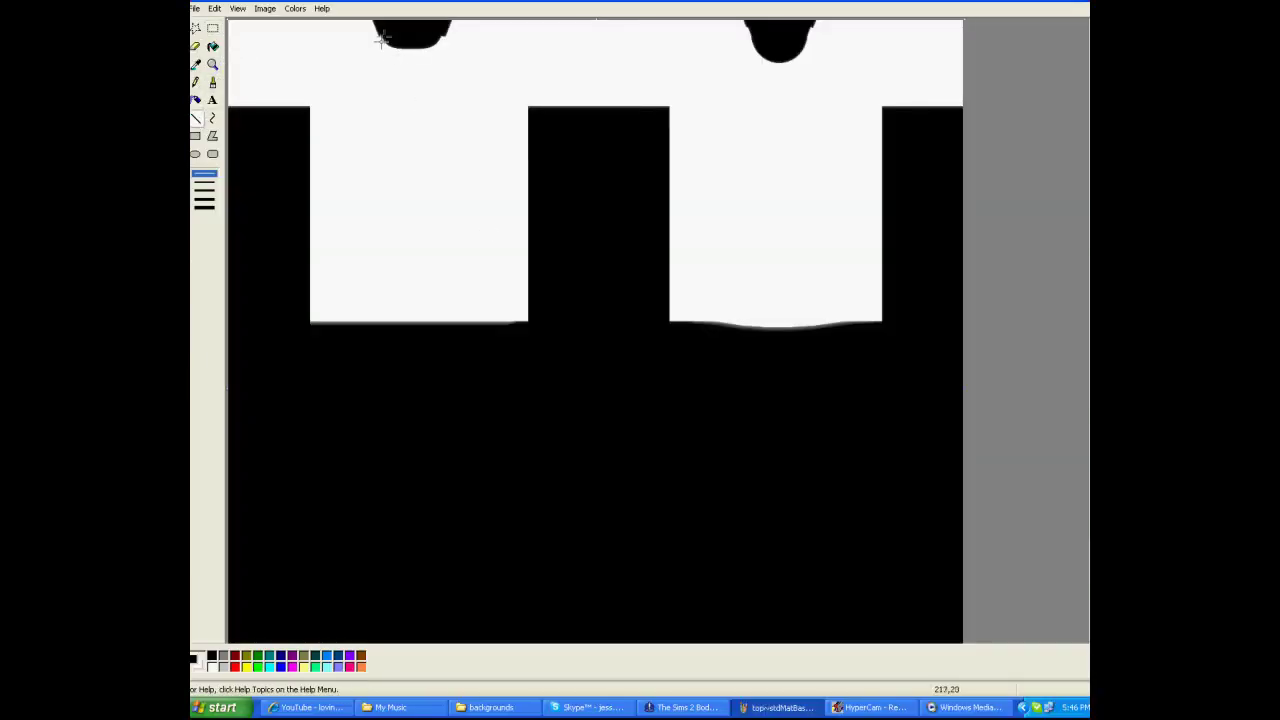
{"action": "mouse_move", "coordinate": [379, 29]}
{"action": "left_mouse_down"}
{"action": "mouse_move", "coordinate": [393, 53]}
{"action": "mouse_move", "coordinate": [400, 38]}
{"action": "left_mouse_up"}
{"action": "left_click", "coordinate": [213, 46]}
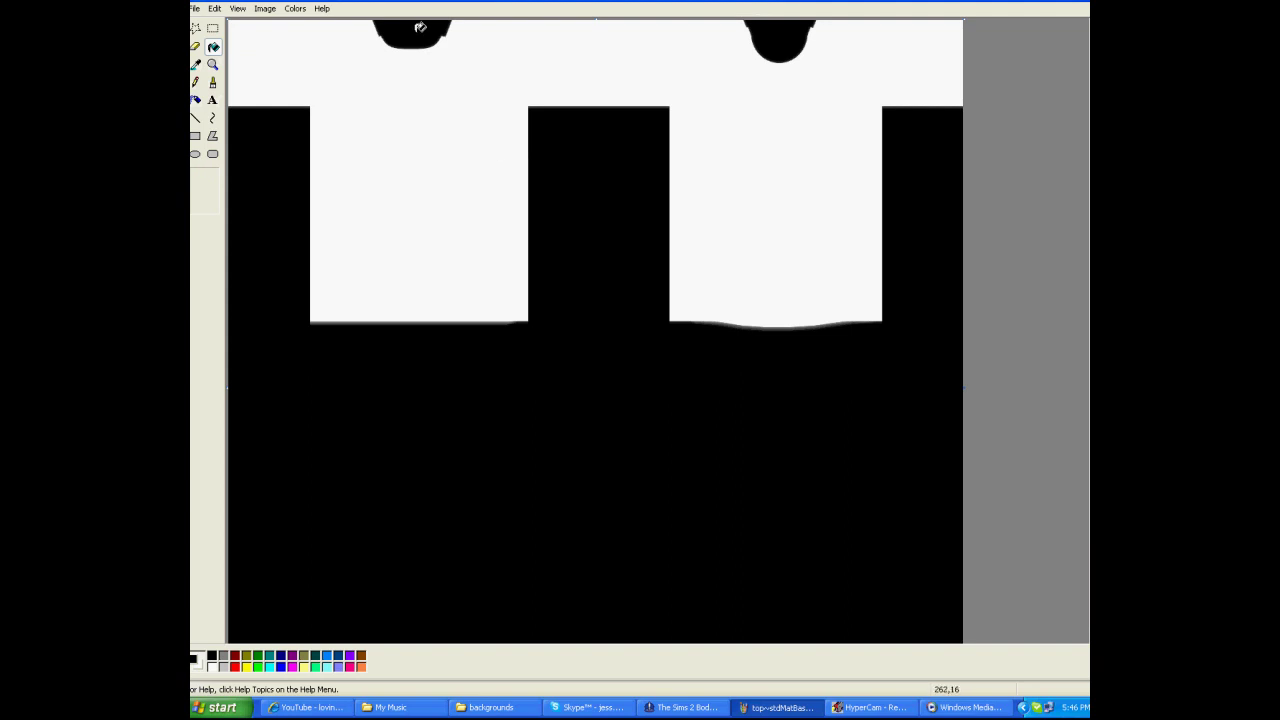
{"action": "left_click", "coordinate": [212, 666]}
{"action": "left_click", "coordinate": [780, 34]}
Save the alpha texture and check the shirt in The Sims 2 Body Shop.
{"action": "left_click", "coordinate": [196, 9]}
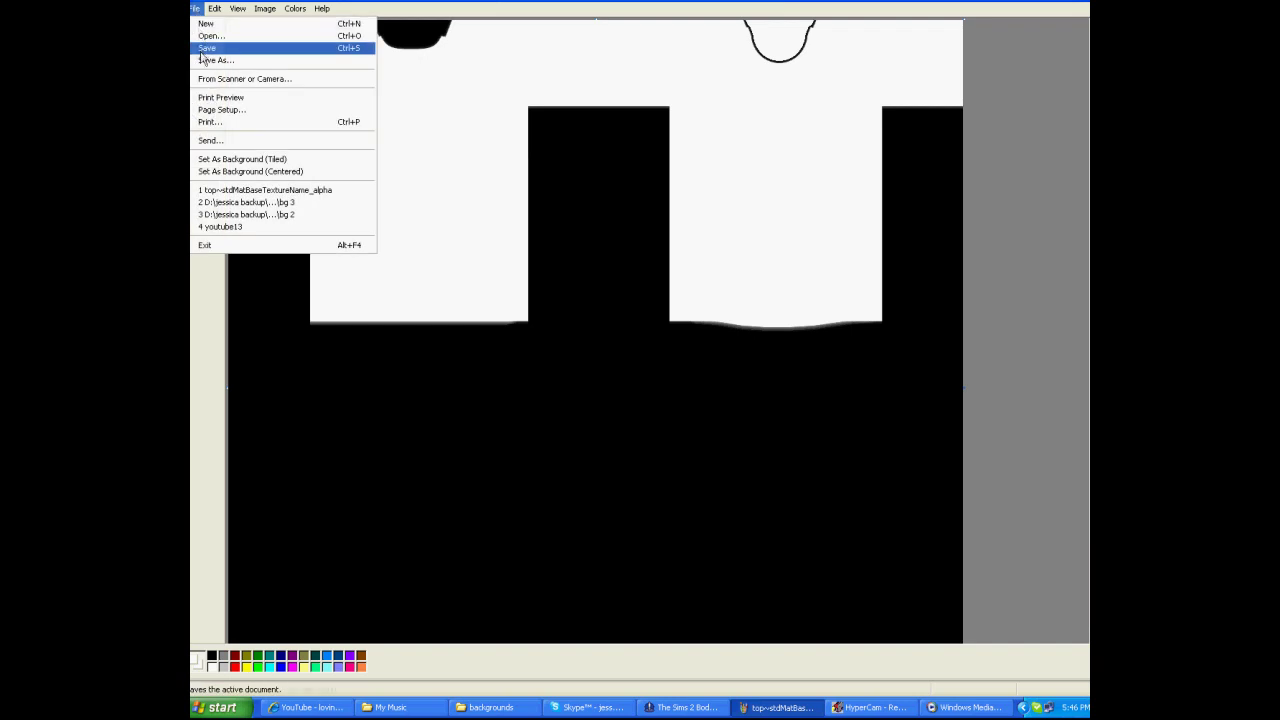
{"action": "left_click", "coordinate": [685, 707]}
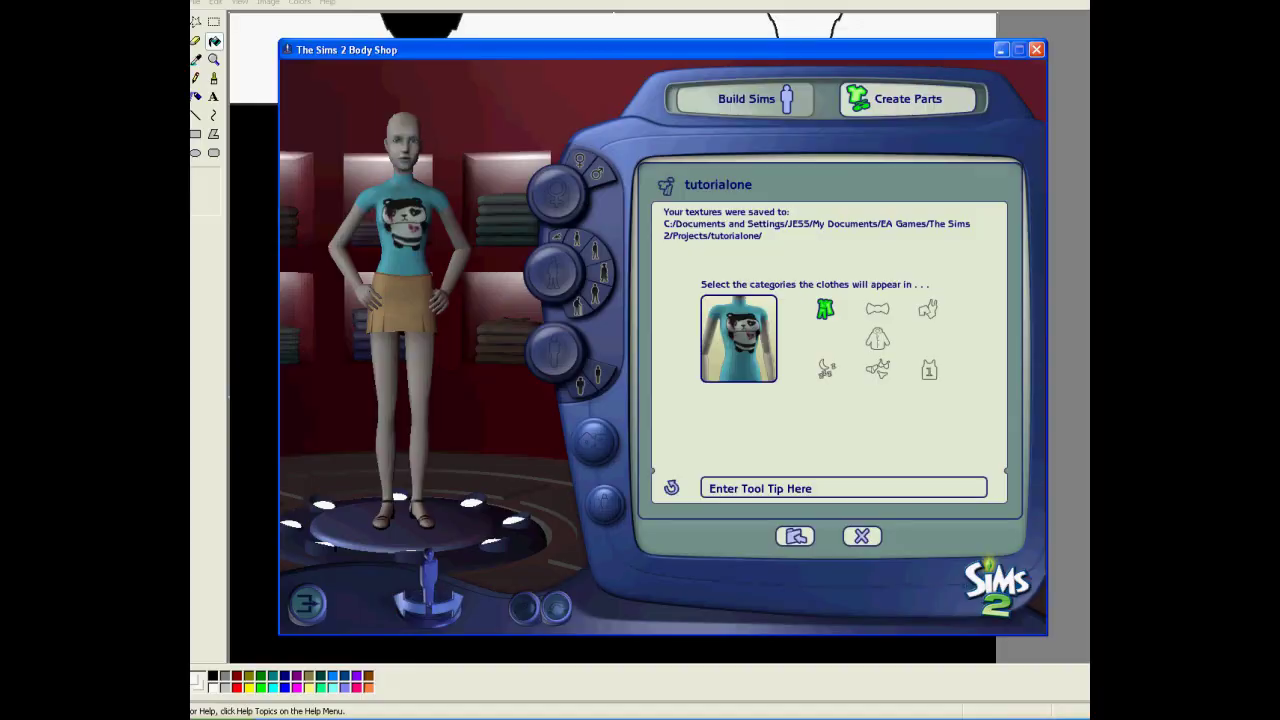
{"action": "left_click", "coordinate": [605, 8]}
Save the alpha texture again and open the shirt's colour texture, top~stdMatBaseTextureName.
{"action": "left_click", "coordinate": [216, 2]}
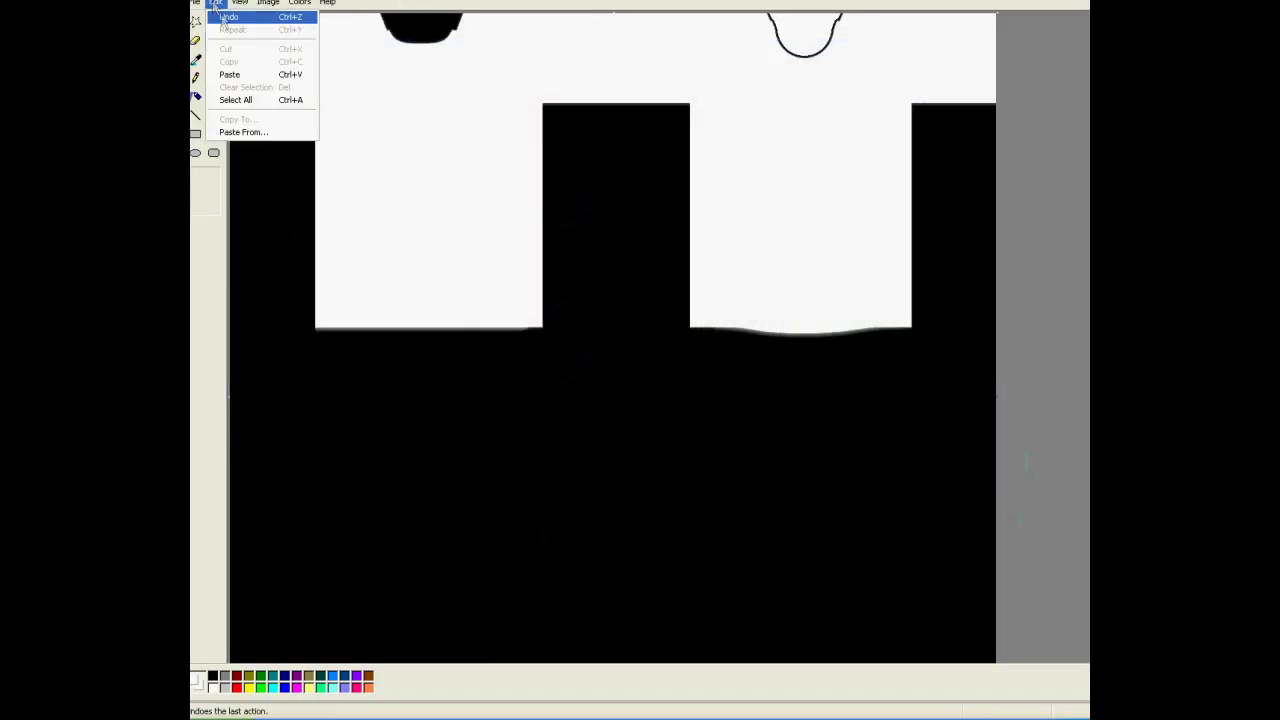
{"action": "left_click", "coordinate": [216, 2]}
{"action": "left_click", "coordinate": [195, 2]}
{"action": "left_click", "coordinate": [202, 42]}
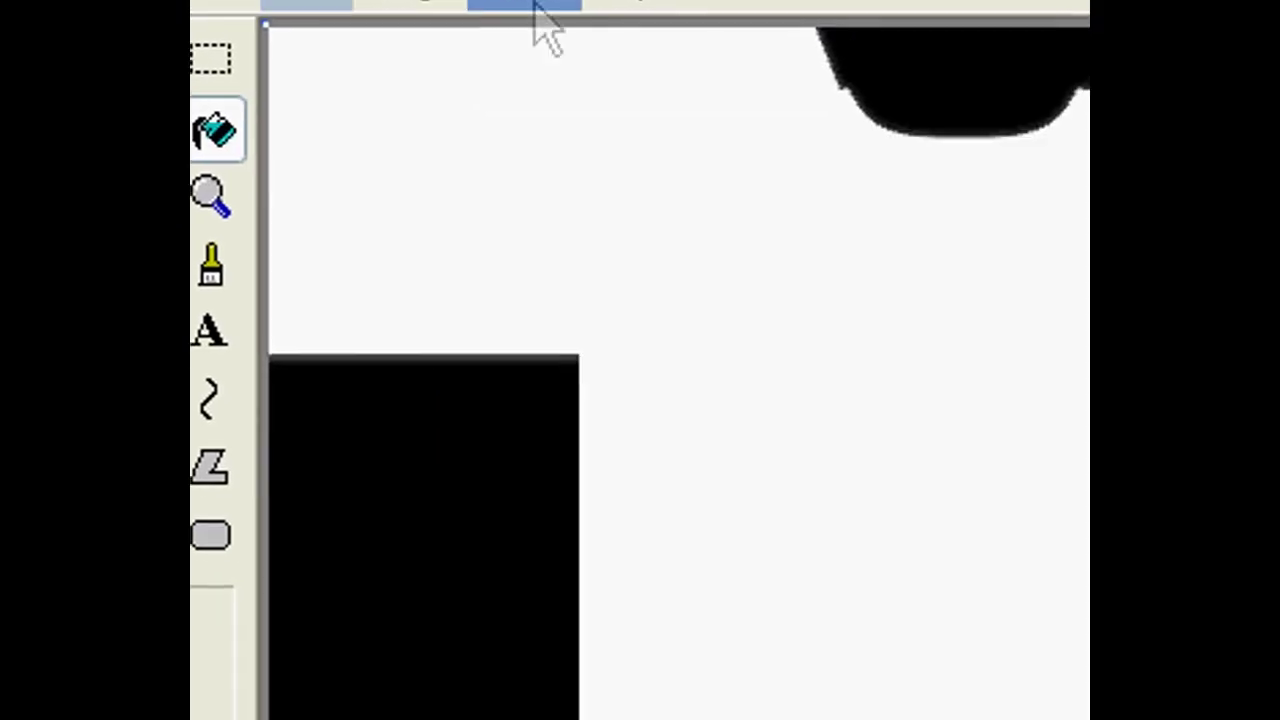
{"action": "left_click", "coordinate": [543, 20]}
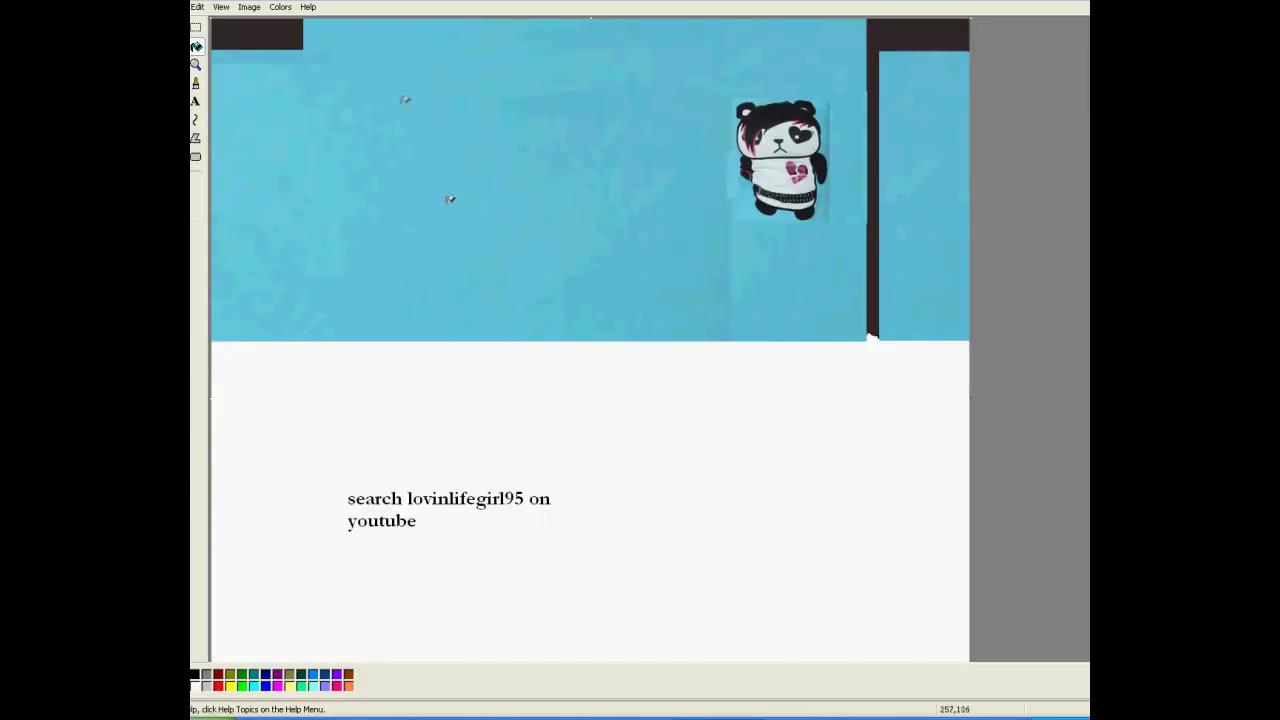
Paste the Hollister logo picture from its image file onto the shirt texture.
{"action": "left_click", "coordinate": [196, 27]}
{"action": "left_click", "coordinate": [191, 7]}
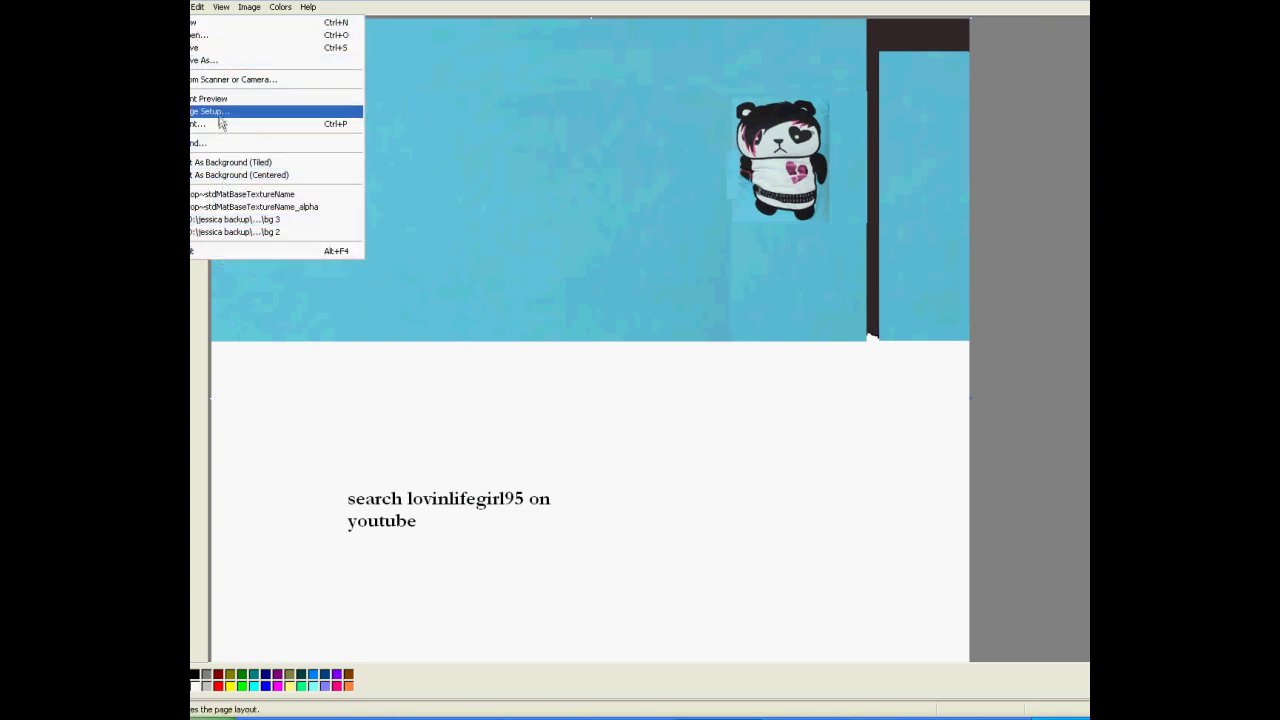
{"action": "mouse_move", "coordinate": [197, 7]}
{"action": "left_click", "coordinate": [263, 137]}
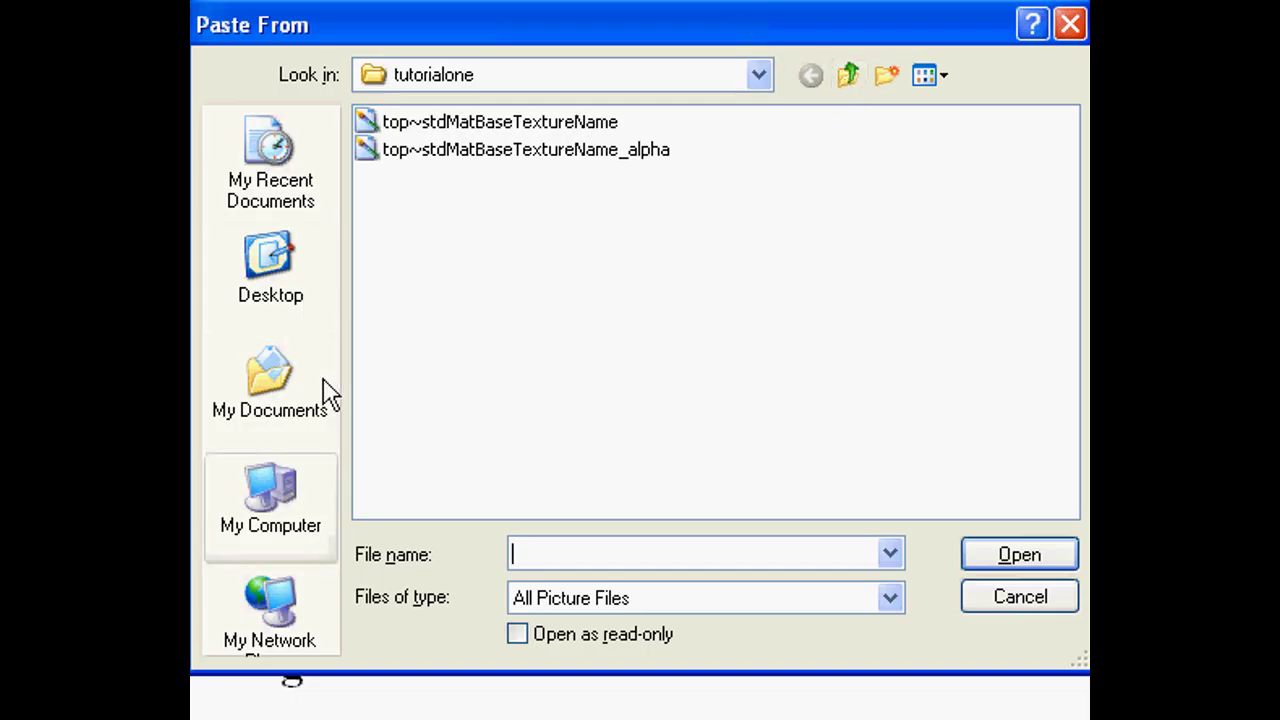
{"action": "left_click", "coordinate": [312, 495]}
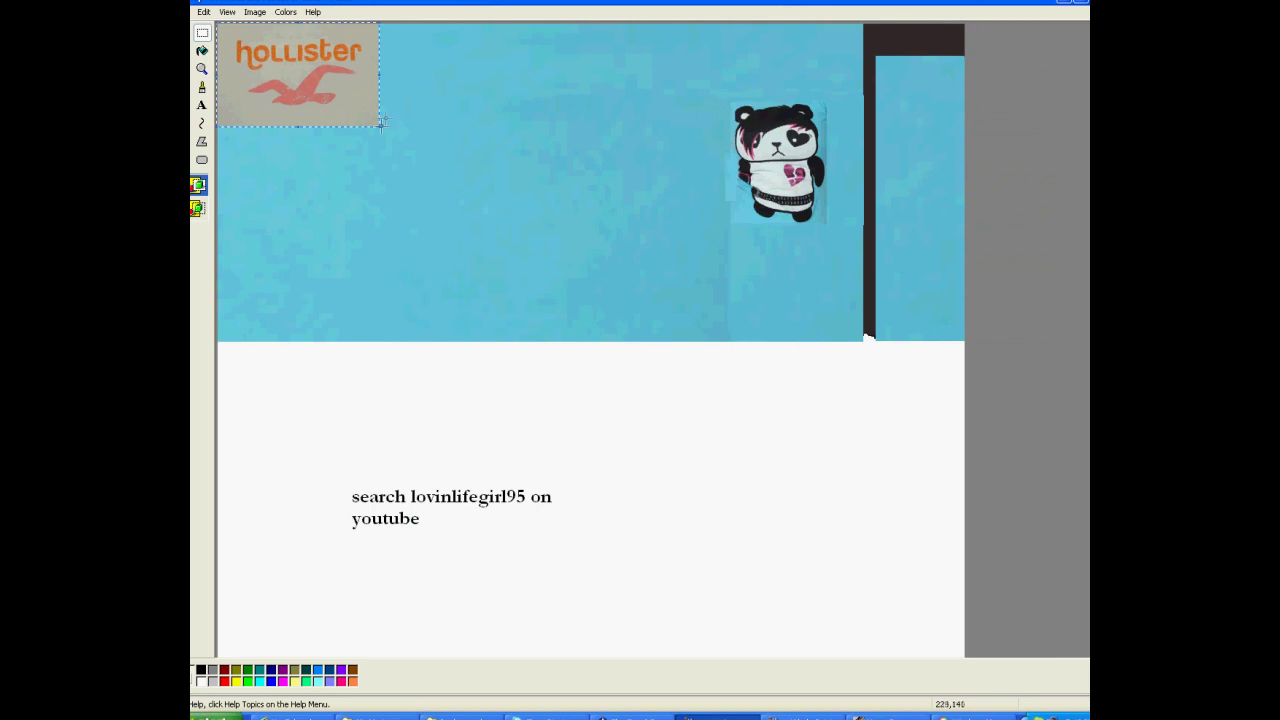
Shrink the pasted Hollister logo to about the panda's width and place it over the middle of the panda.
{"action": "left_click_drag", "start_coordinate": [379, 126], "coordinate": [324, 87]}
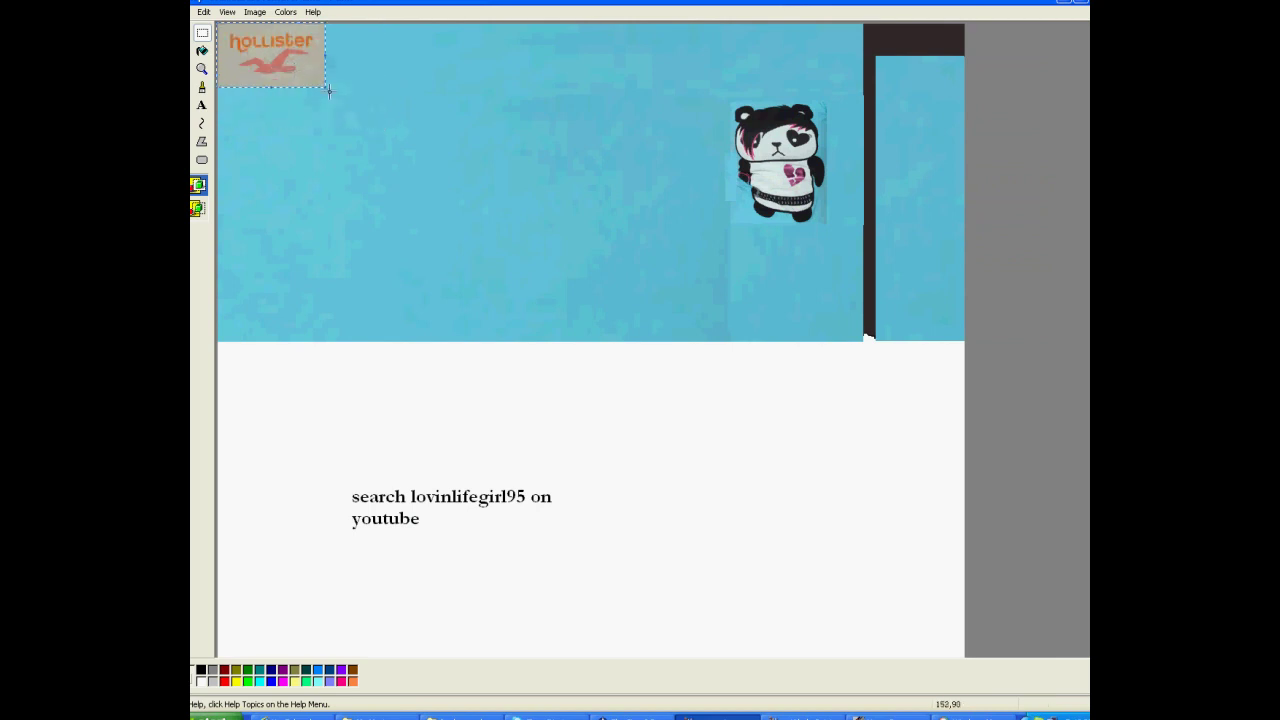
{"action": "left_click_drag", "start_coordinate": [279, 74], "coordinate": [801, 170]}
{"action": "left_click", "coordinate": [778, 234]}
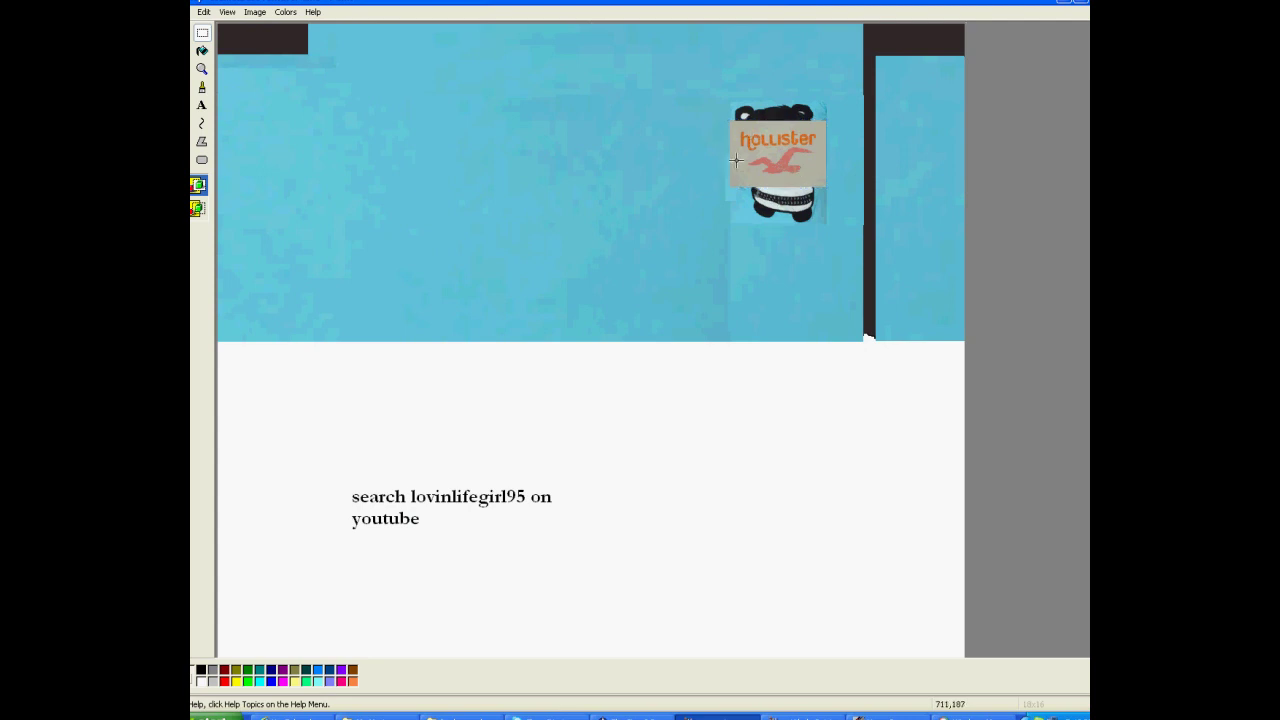
Copy a small plain beige patch from the Hollister logo's background and paste it into the texture.
{"action": "left_click_drag", "start_coordinate": [749, 181], "coordinate": [745, 178]}
{"action": "right_click", "coordinate": [740, 172]}
{"action": "right_click", "coordinate": [447, 85]}
{"action": "left_click", "coordinate": [467, 121]}
Enlarge the pasted beige patch to about 227 x 206 pixels and place it just below the dark block in the texture's upper-left corner.
{"action": "left_click_drag", "start_coordinate": [231, 46], "coordinate": [371, 163]}
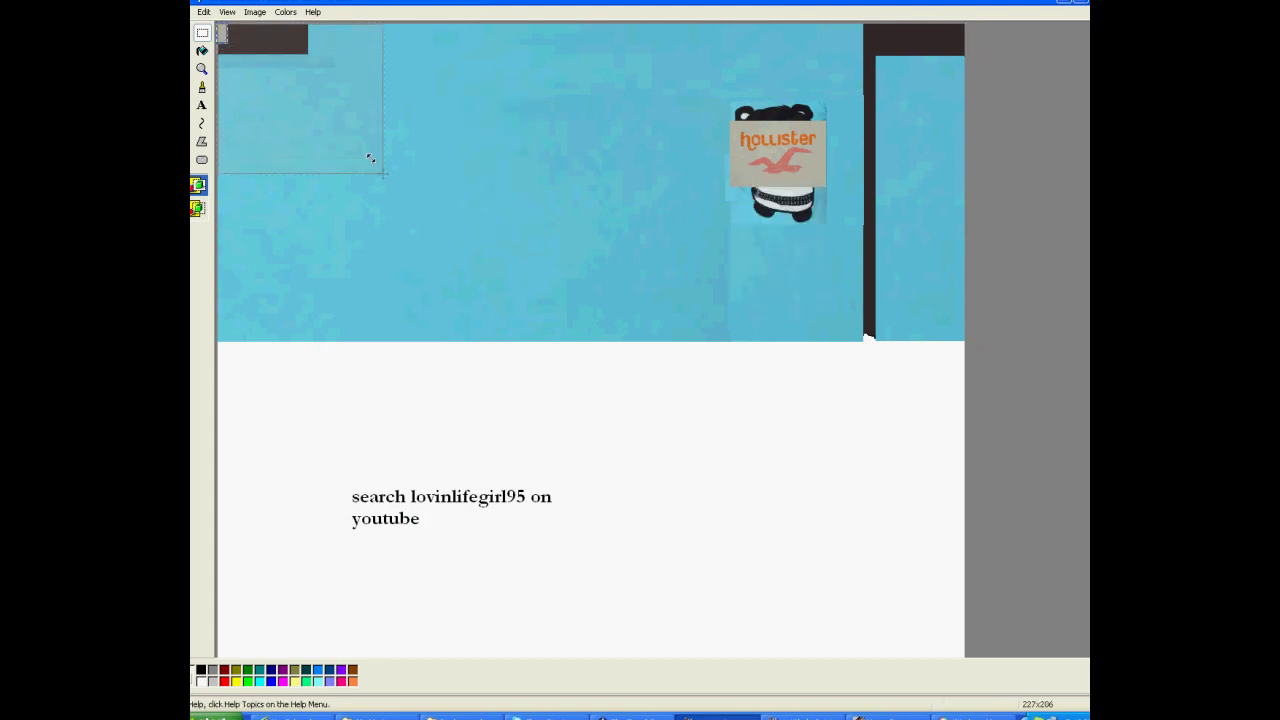
{"action": "left_click_drag", "start_coordinate": [314, 117], "coordinate": [313, 118]}
{"action": "mouse_move", "coordinate": [306, 168]}
{"action": "left_mouse_down"}
{"action": "mouse_move", "coordinate": [294, 149]}
{"action": "mouse_move", "coordinate": [323, 157]}
{"action": "mouse_move", "coordinate": [311, 148]}
{"action": "left_mouse_up"}
Paste another beige patch, enlarge it and fit it beside the dark corner block along the texture's upper edge.
{"action": "right_click", "coordinate": [312, 235]}
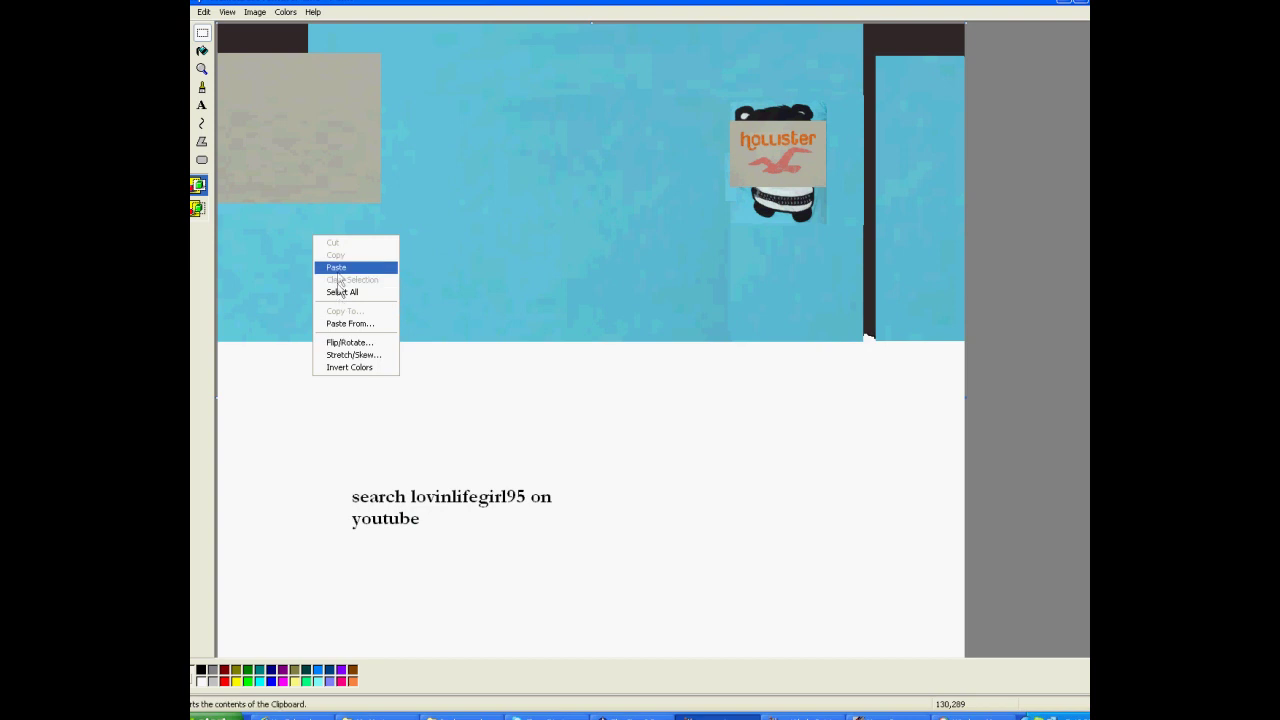
{"action": "left_click", "coordinate": [337, 271]}
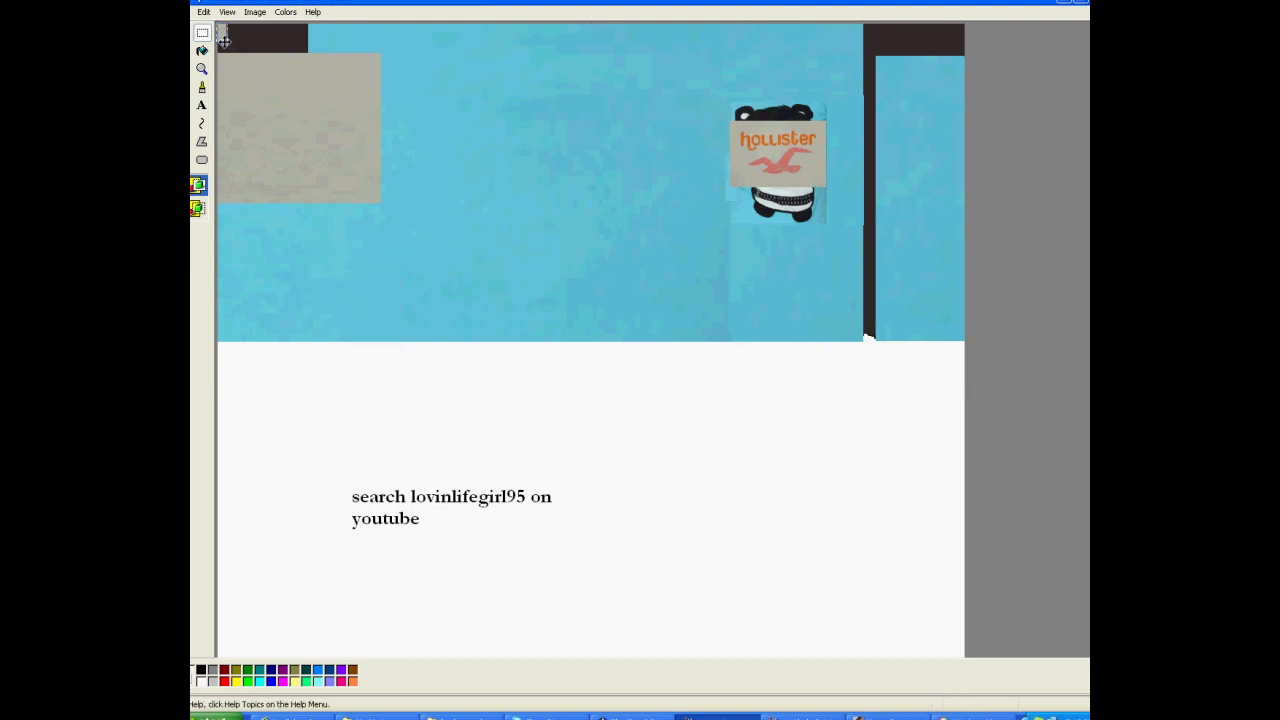
{"action": "left_click_drag", "start_coordinate": [224, 38], "coordinate": [408, 83]}
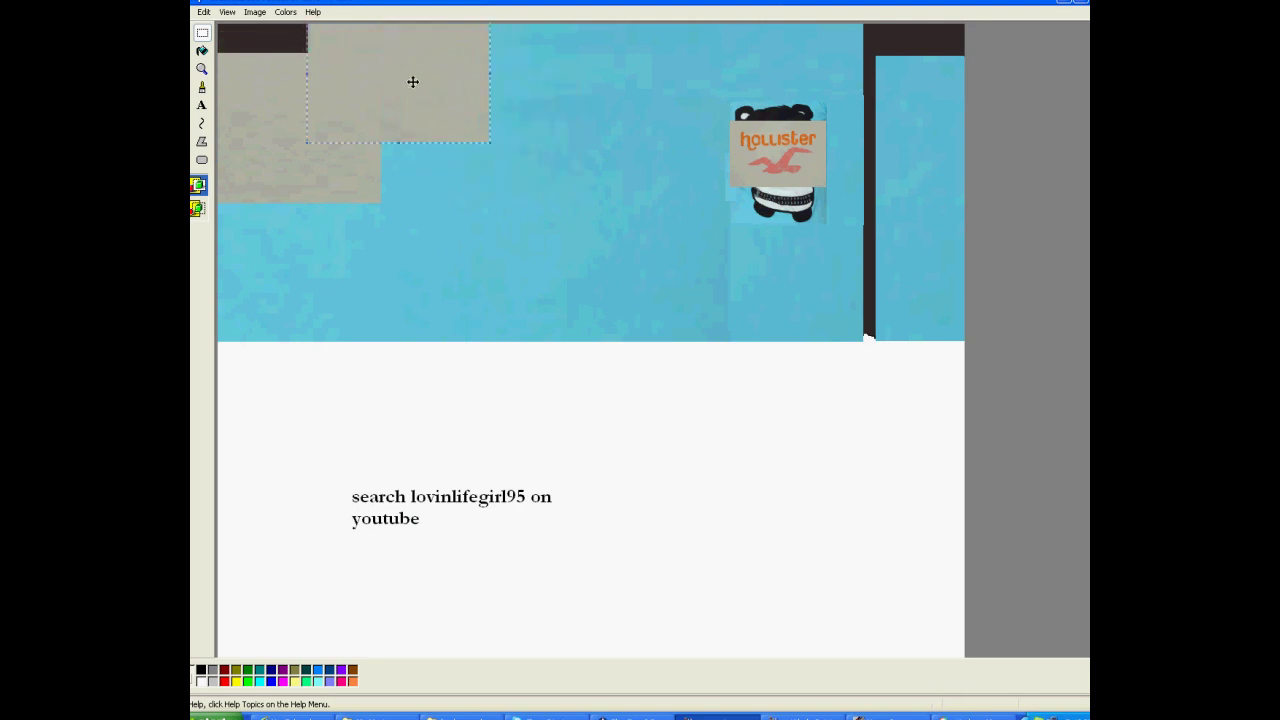
Duplicate the enlarged beige patch and fit the copy beneath the first one, stretching it to cover the blue down to the shirt's lower edge.
{"action": "right_click", "coordinate": [428, 100]}
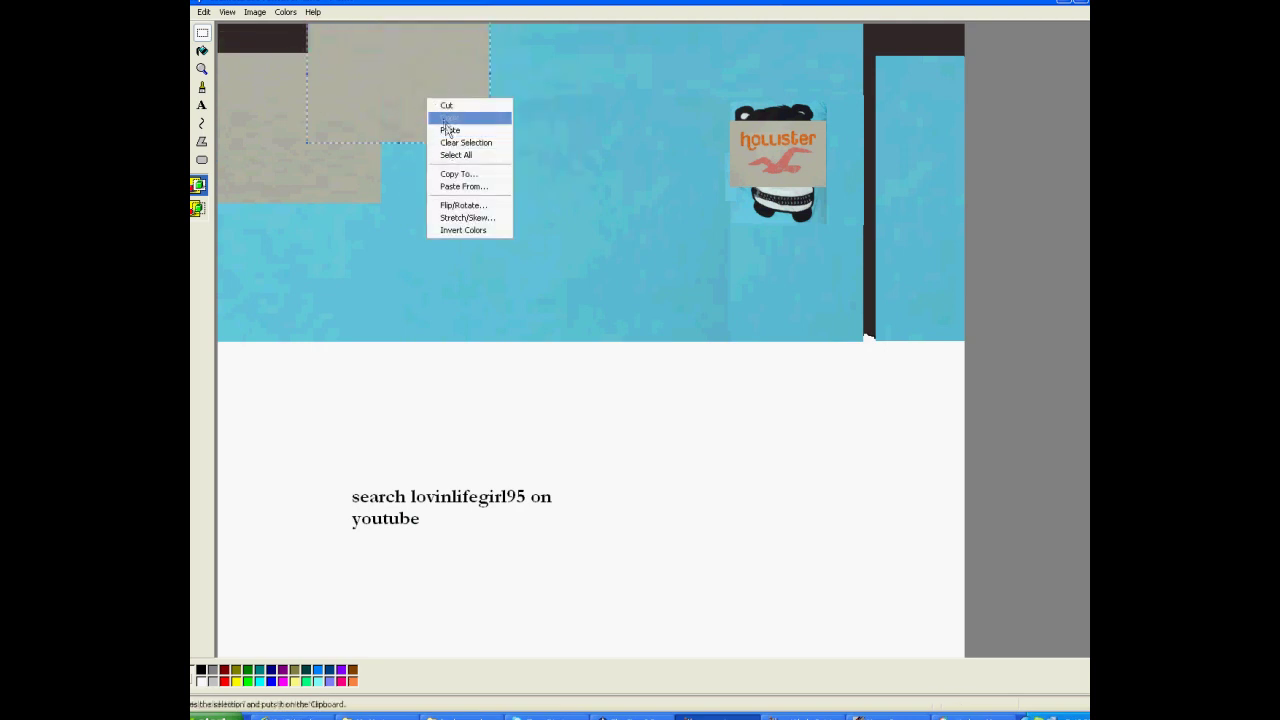
{"action": "left_click", "coordinate": [457, 117]}
{"action": "right_click", "coordinate": [407, 245]}
{"action": "left_click", "coordinate": [429, 274]}
{"action": "left_click_drag", "start_coordinate": [274, 56], "coordinate": [262, 233]}
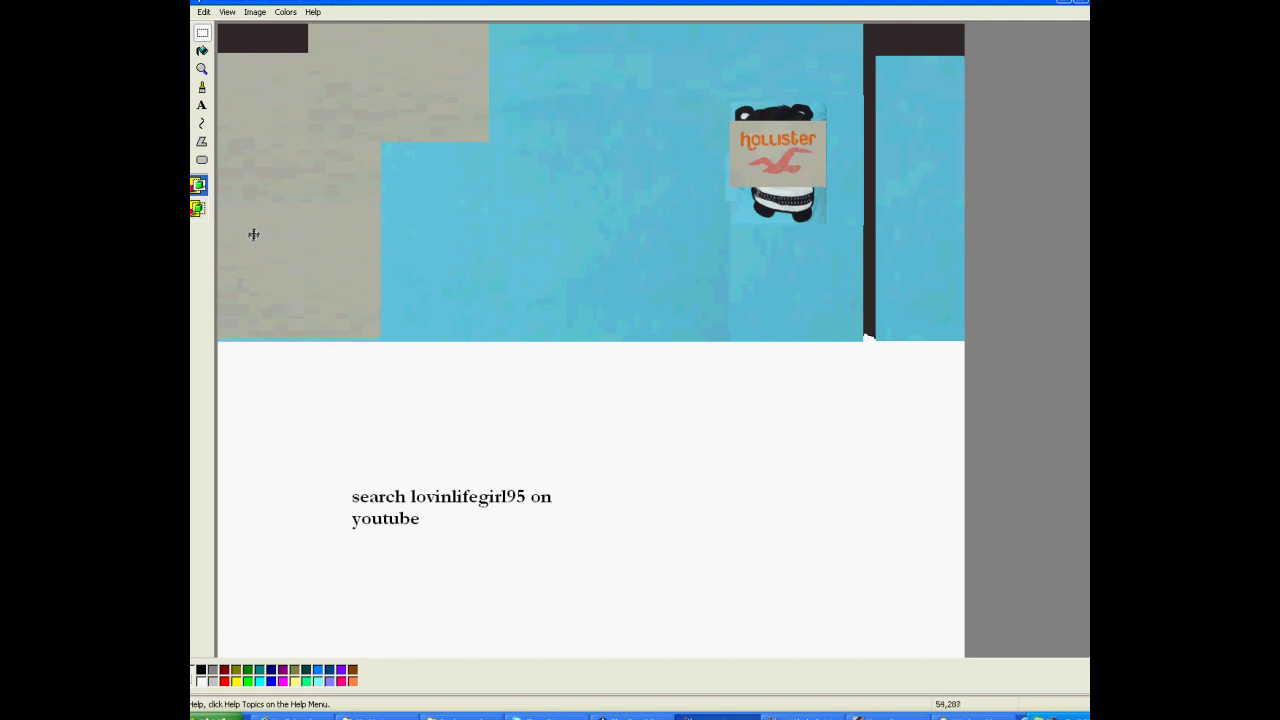
{"action": "left_click_drag", "start_coordinate": [256, 232], "coordinate": [257, 231]}
{"action": "left_click_drag", "start_coordinate": [291, 338], "coordinate": [291, 344]}
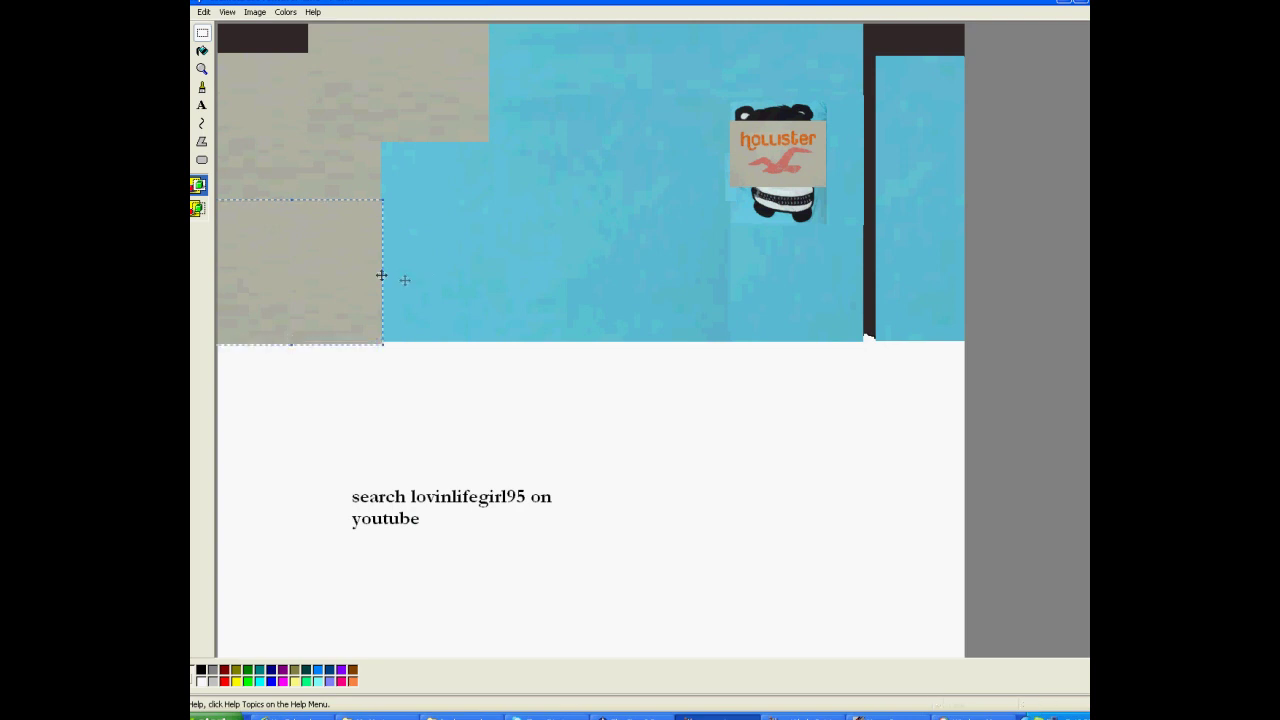
Stretch the lower beige patch across to the dark vertical strip and paste another patch into the blue gap above it.
{"action": "left_click_drag", "start_coordinate": [382, 272], "coordinate": [864, 244]}
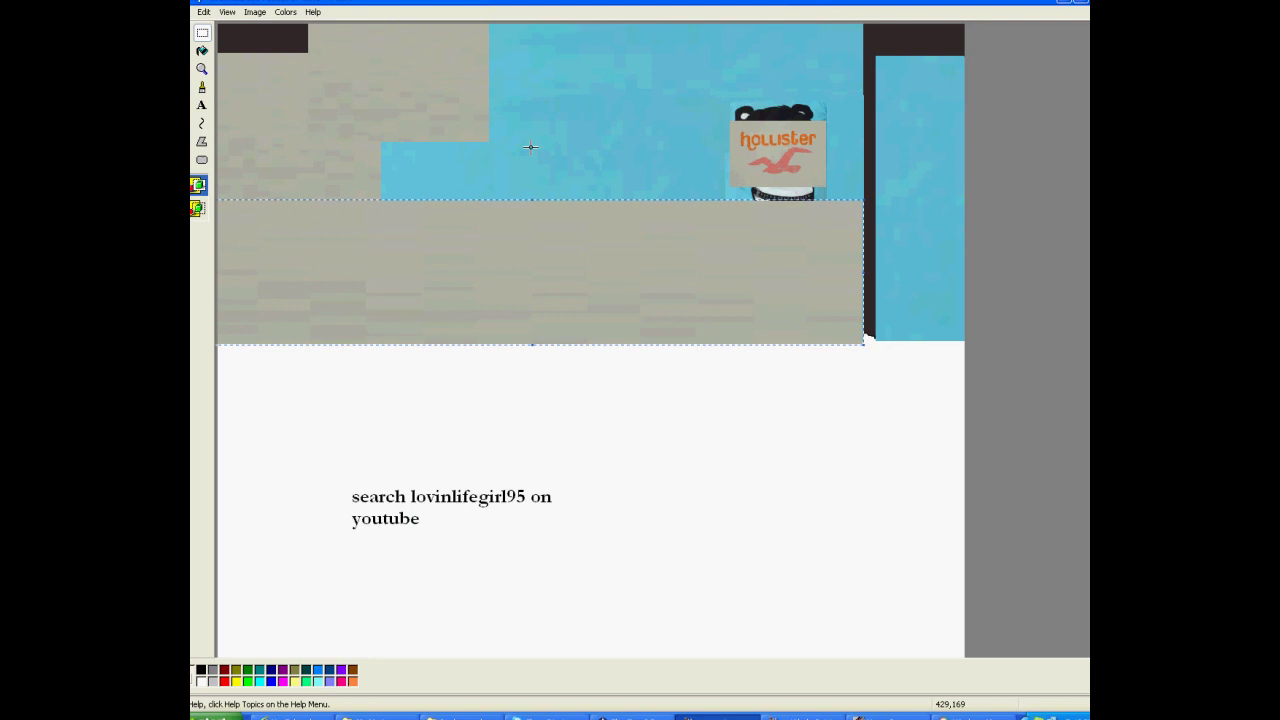
{"action": "right_click", "coordinate": [397, 143]}
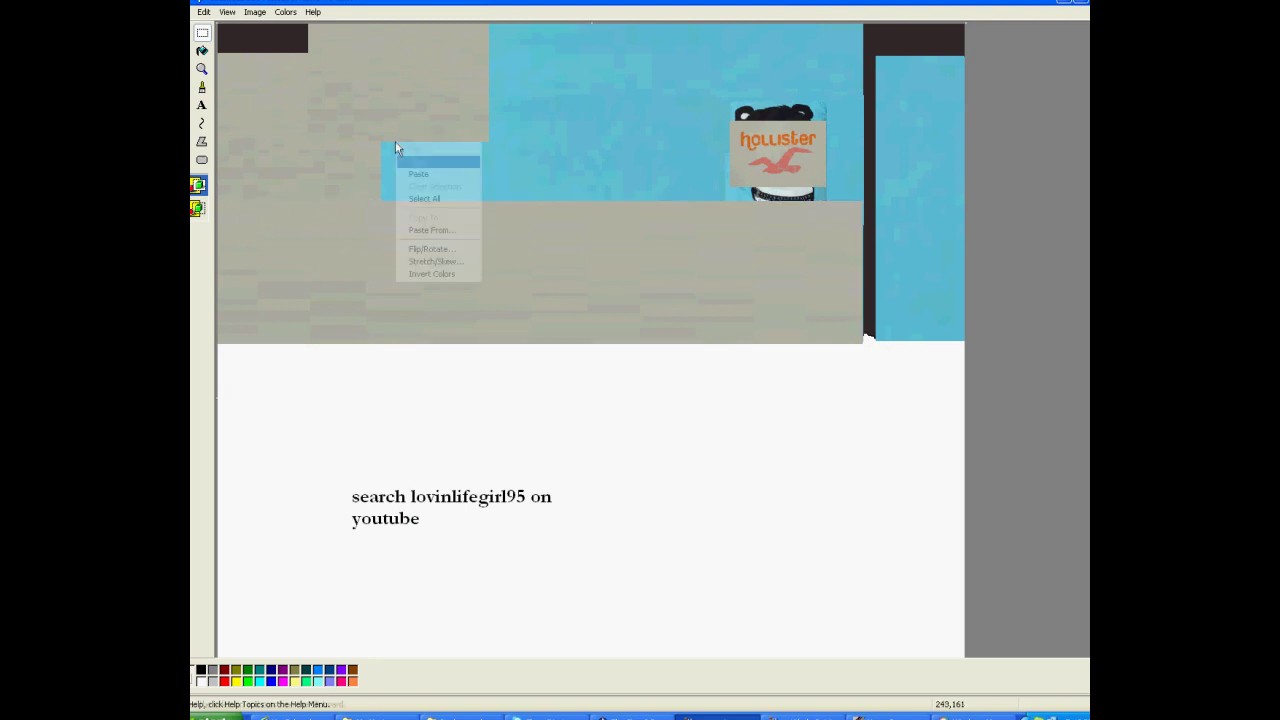
{"action": "left_click", "coordinate": [404, 169]}
{"action": "left_click_drag", "start_coordinate": [330, 71], "coordinate": [486, 144]}
Paste two more beige patches over the blue, one along the texture's upper edge and one directly beneath it.
{"action": "right_click", "coordinate": [583, 103]}
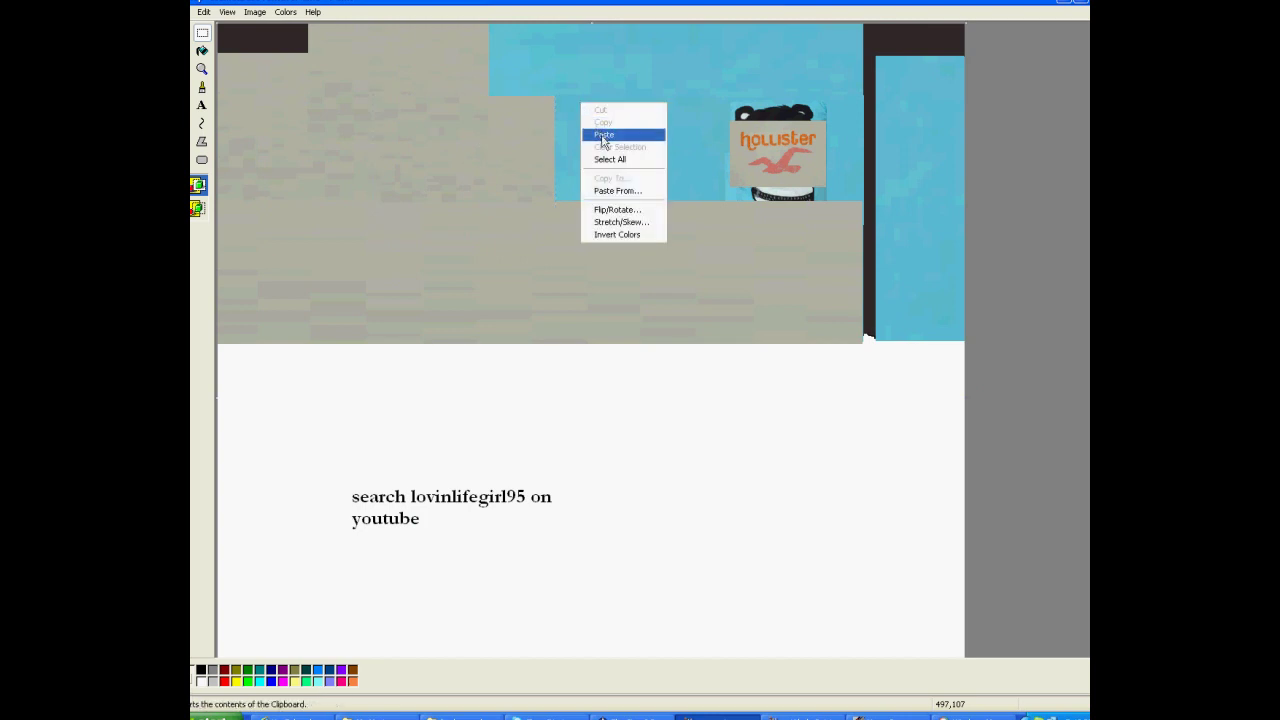
{"action": "left_click", "coordinate": [610, 134]}
{"action": "left_click_drag", "start_coordinate": [296, 78], "coordinate": [604, 76]}
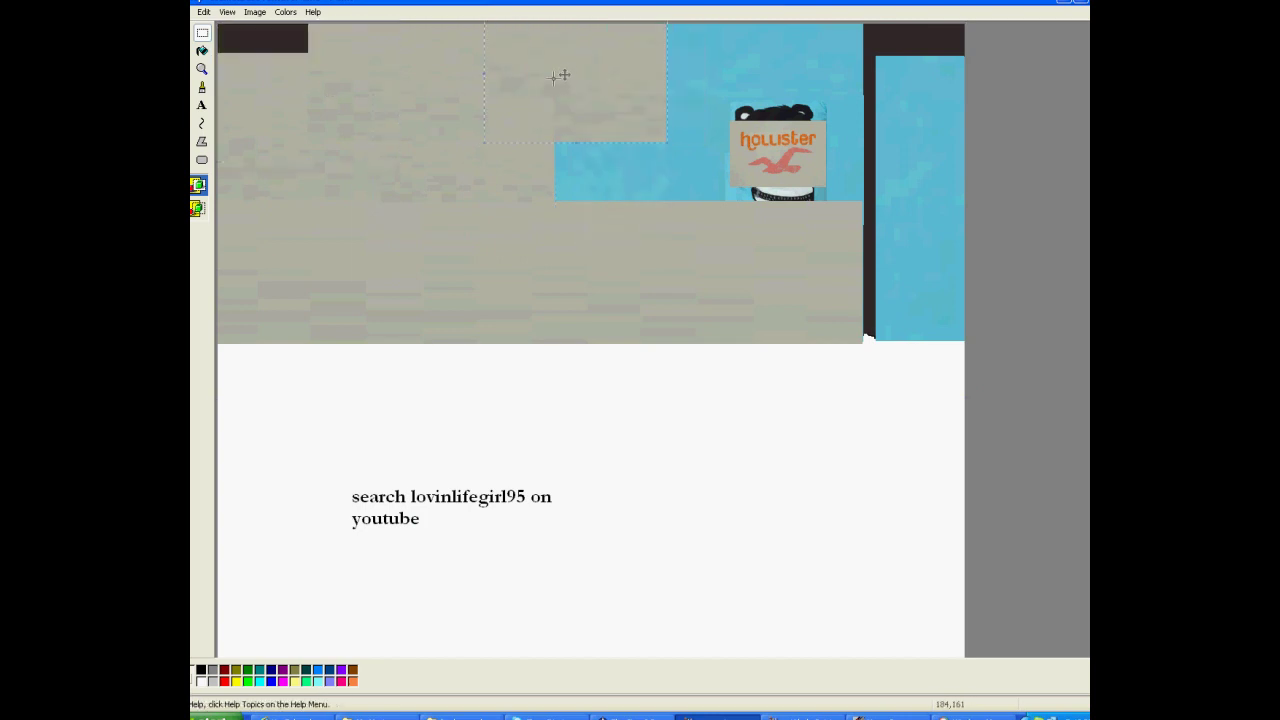
{"action": "right_click", "coordinate": [354, 148]}
{"action": "left_click", "coordinate": [372, 173]}
{"action": "left_click_drag", "start_coordinate": [277, 100], "coordinate": [592, 159]}
Extend the beige toward the Hollister logo with one more patch along the upper edge and another beside the logo.
{"action": "right_click", "coordinate": [396, 80]}
{"action": "left_click", "coordinate": [411, 111]}
{"action": "left_click_drag", "start_coordinate": [297, 83], "coordinate": [655, 29]}
{"action": "right_click", "coordinate": [548, 144]}
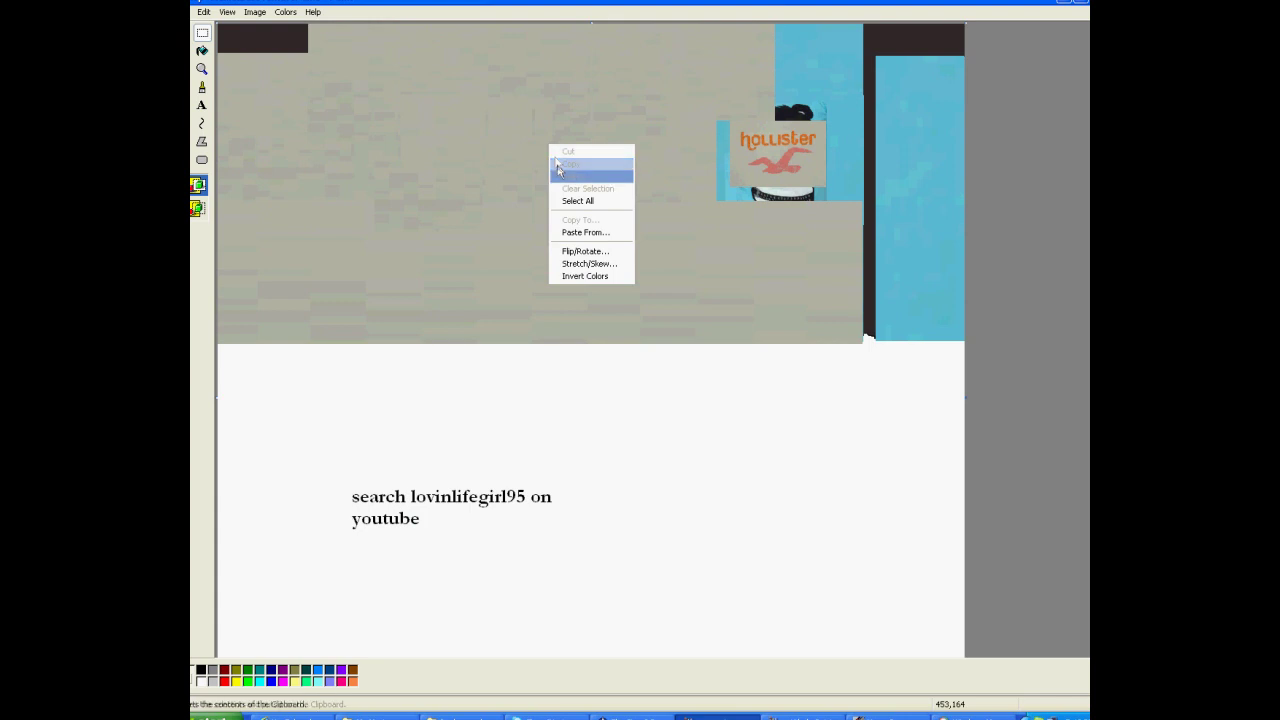
{"action": "left_click", "coordinate": [562, 175]}
{"action": "left_click_drag", "start_coordinate": [371, 129], "coordinate": [630, 190]}
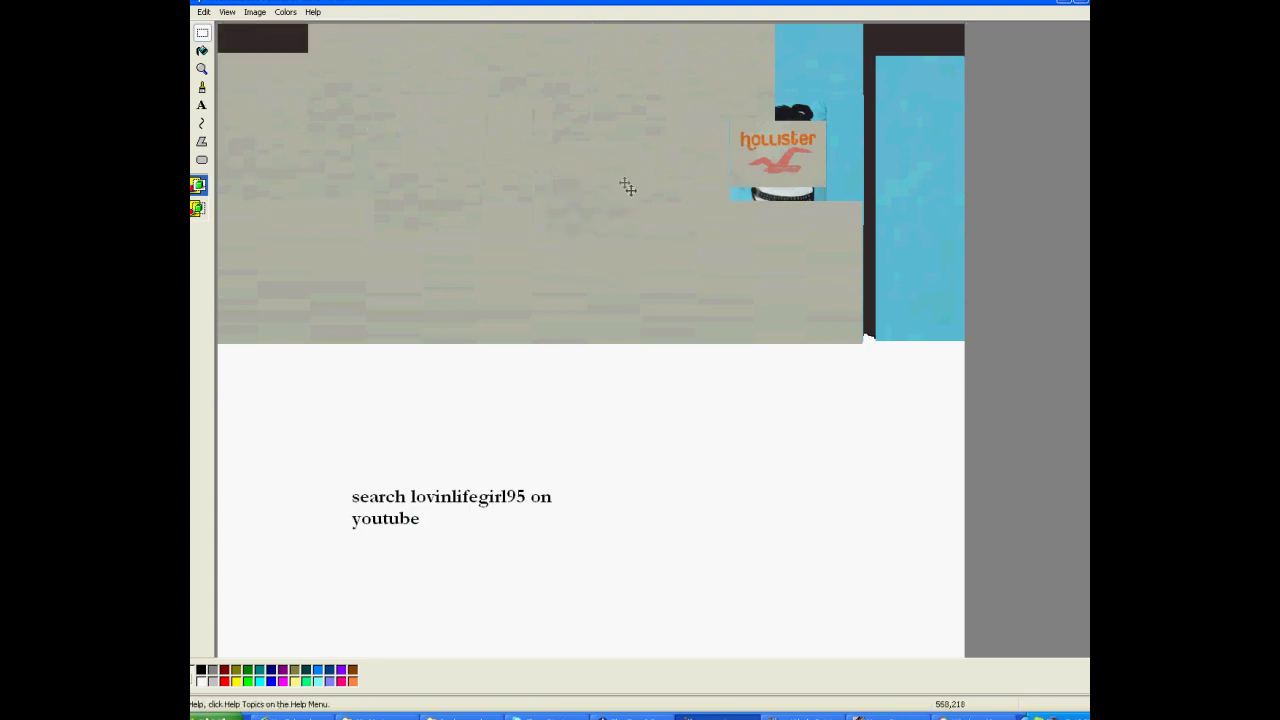
Paste a beige patch beneath the Hollister logo to cover the rest of the panda's lower body.
{"action": "right_click", "coordinate": [480, 185]}
{"action": "left_click", "coordinate": [500, 214]}
{"action": "left_click_drag", "start_coordinate": [289, 129], "coordinate": [791, 272]}
Cover the blue panel beyond the dark vertical strip with two beige patches, stacked down to the shirt's lower edge.
{"action": "right_click", "coordinate": [591, 214]}
{"action": "left_click", "coordinate": [602, 253]}
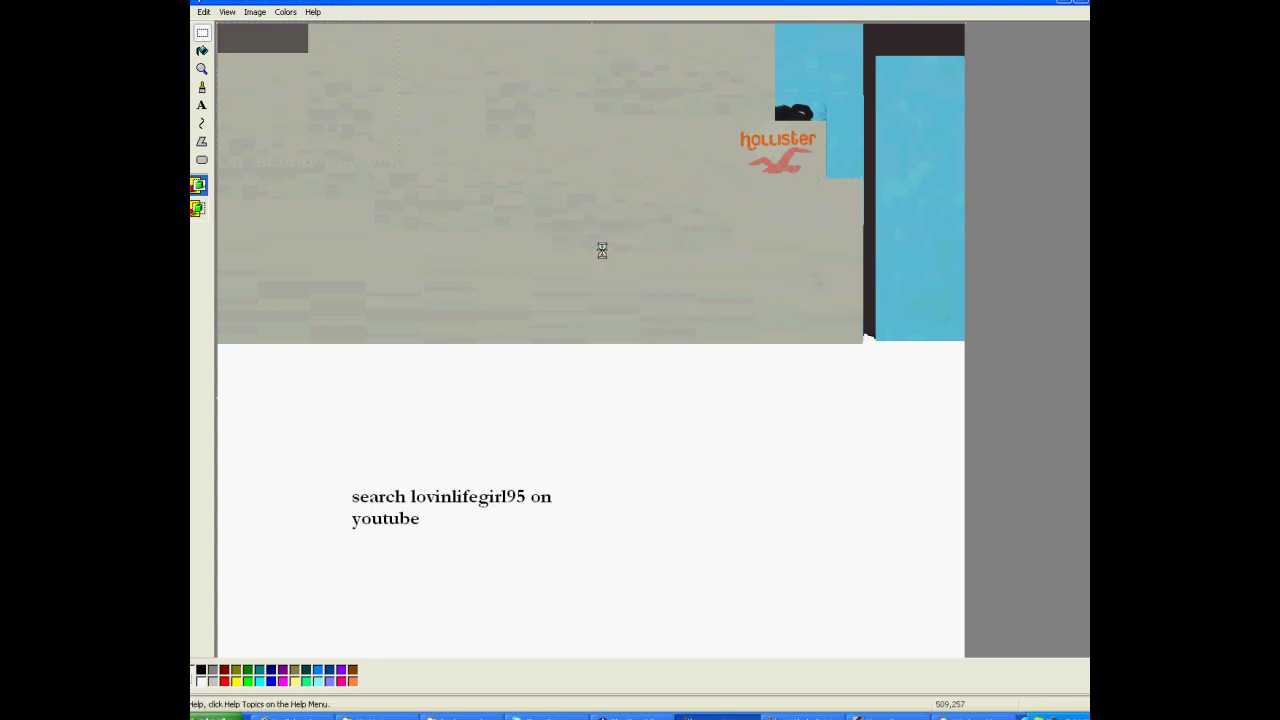
{"action": "left_click_drag", "start_coordinate": [354, 83], "coordinate": [960, 140]}
{"action": "right_click", "coordinate": [678, 133]}
{"action": "left_click", "coordinate": [684, 166]}
{"action": "left_click_drag", "start_coordinate": [351, 100], "coordinate": [962, 283]}
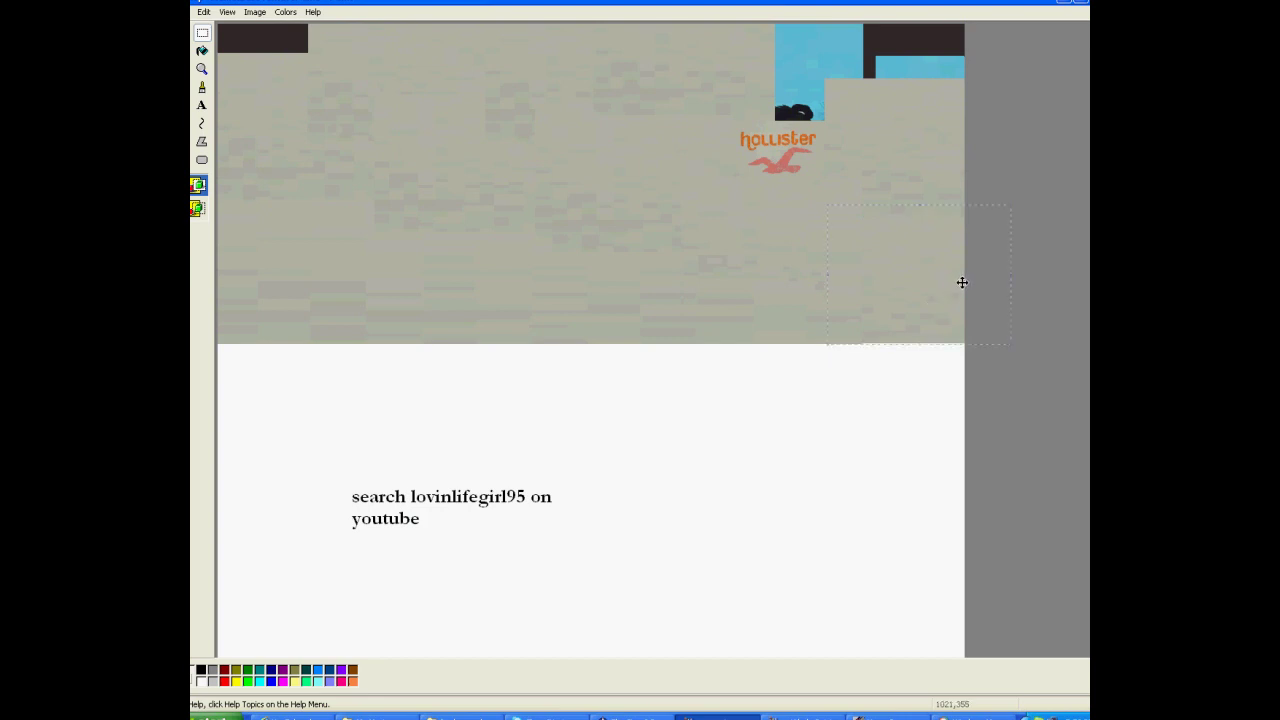
Cover the blue above the Hollister logo and the remaining blue below the texture's upper-right dark block with beige patches.
{"action": "right_click", "coordinate": [620, 231]}
{"action": "left_click", "coordinate": [657, 254]}
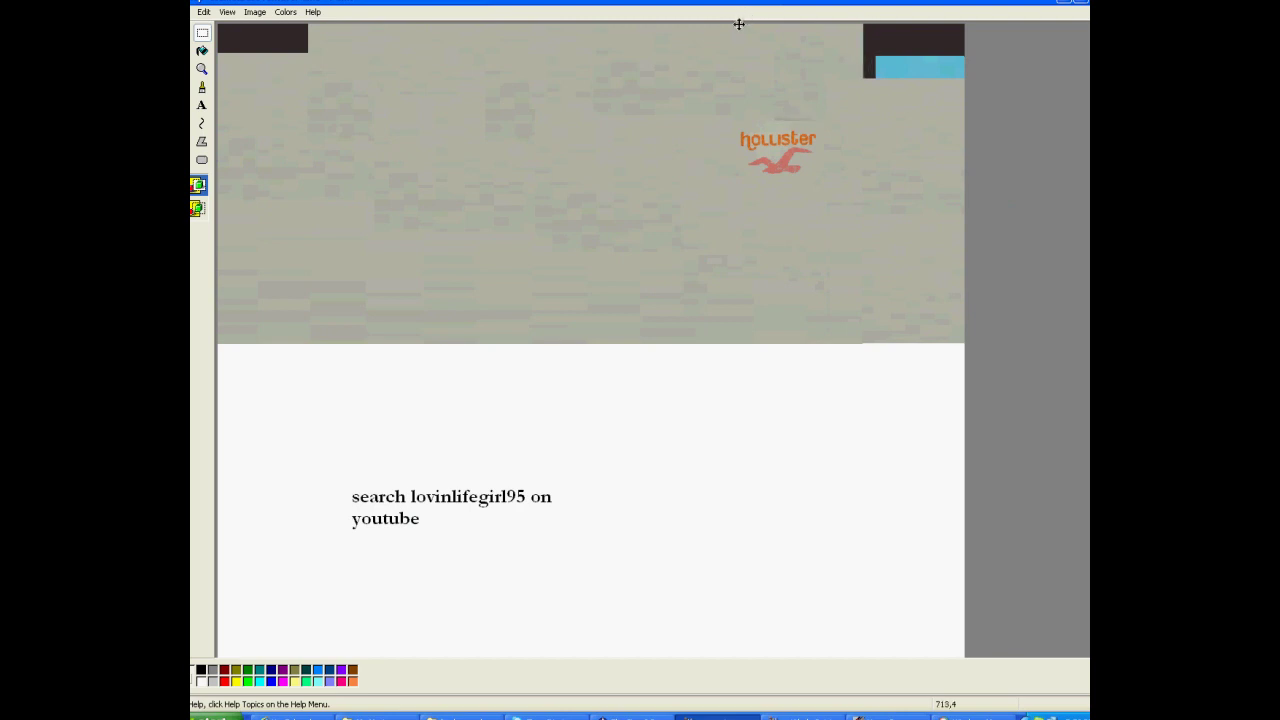
{"action": "right_click", "coordinate": [557, 106]}
{"action": "left_click", "coordinate": [569, 127]}
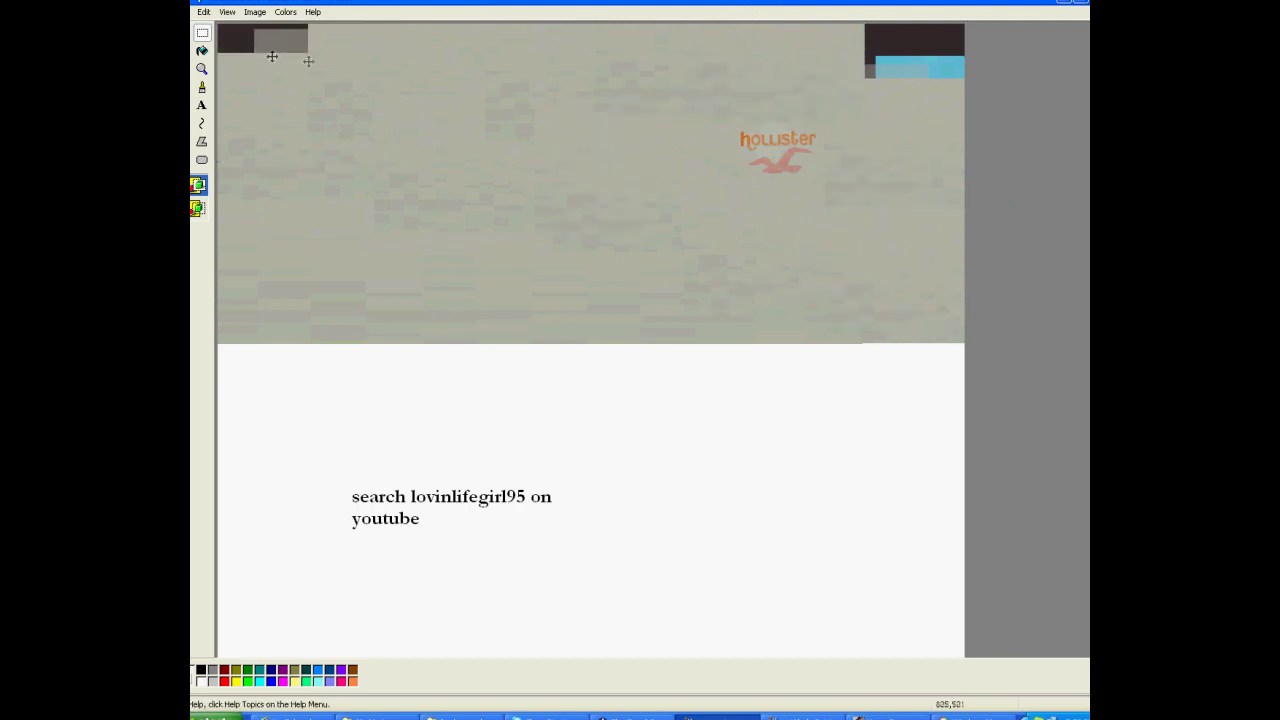
{"action": "left_click_drag", "start_coordinate": [272, 56], "coordinate": [929, 88]}
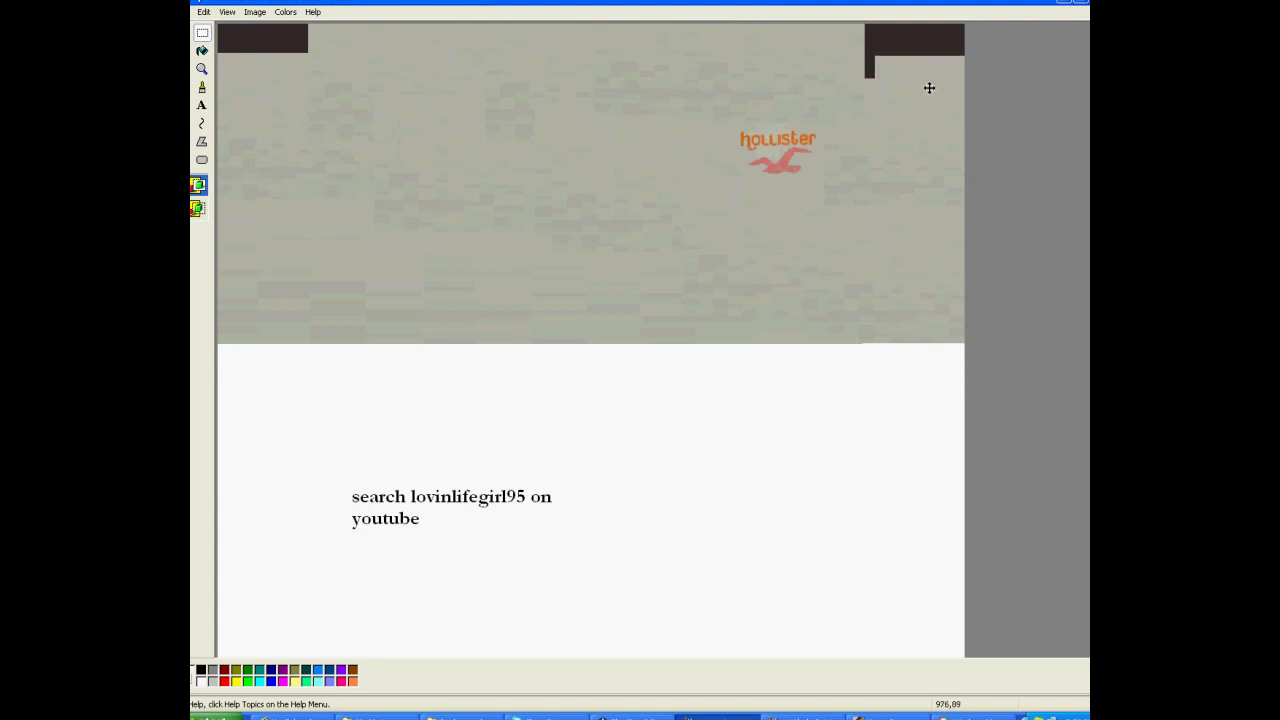
Deselect the last pasted patch and save the repainted shirt texture.
{"action": "left_click", "coordinate": [577, 111]}
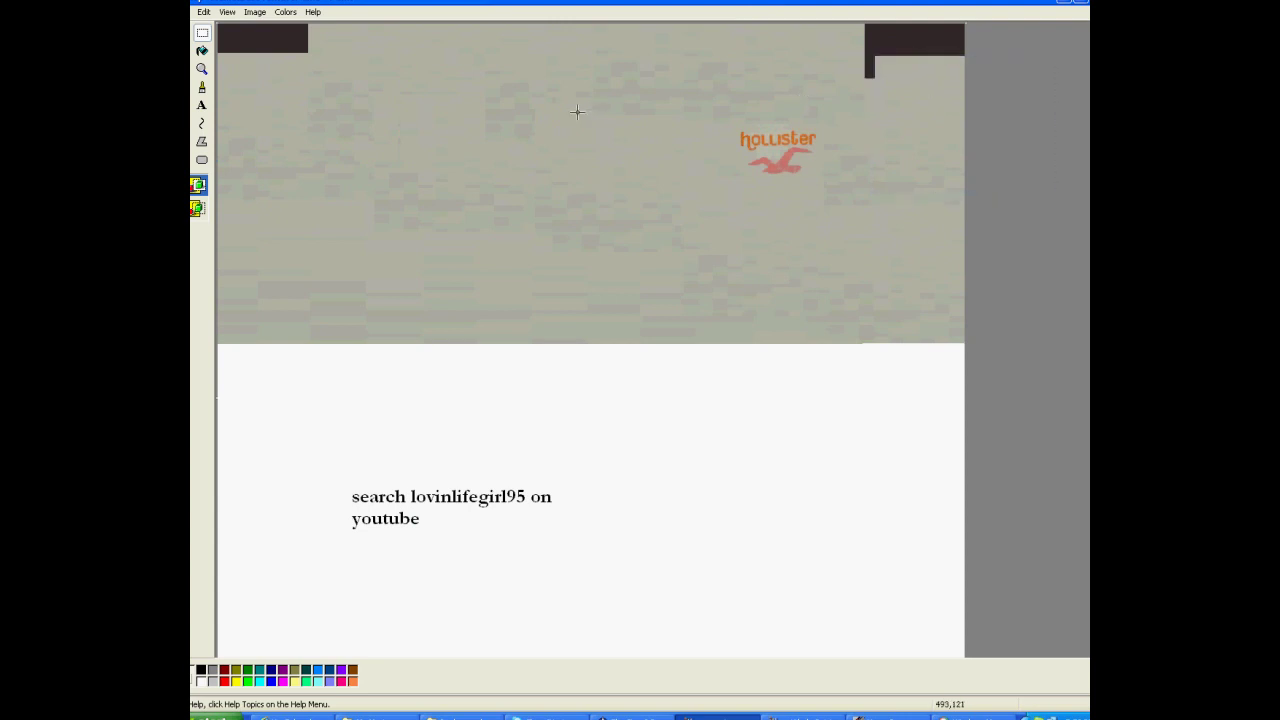
{"action": "left_click", "coordinate": [193, 12]}
{"action": "left_click", "coordinate": [205, 52]}
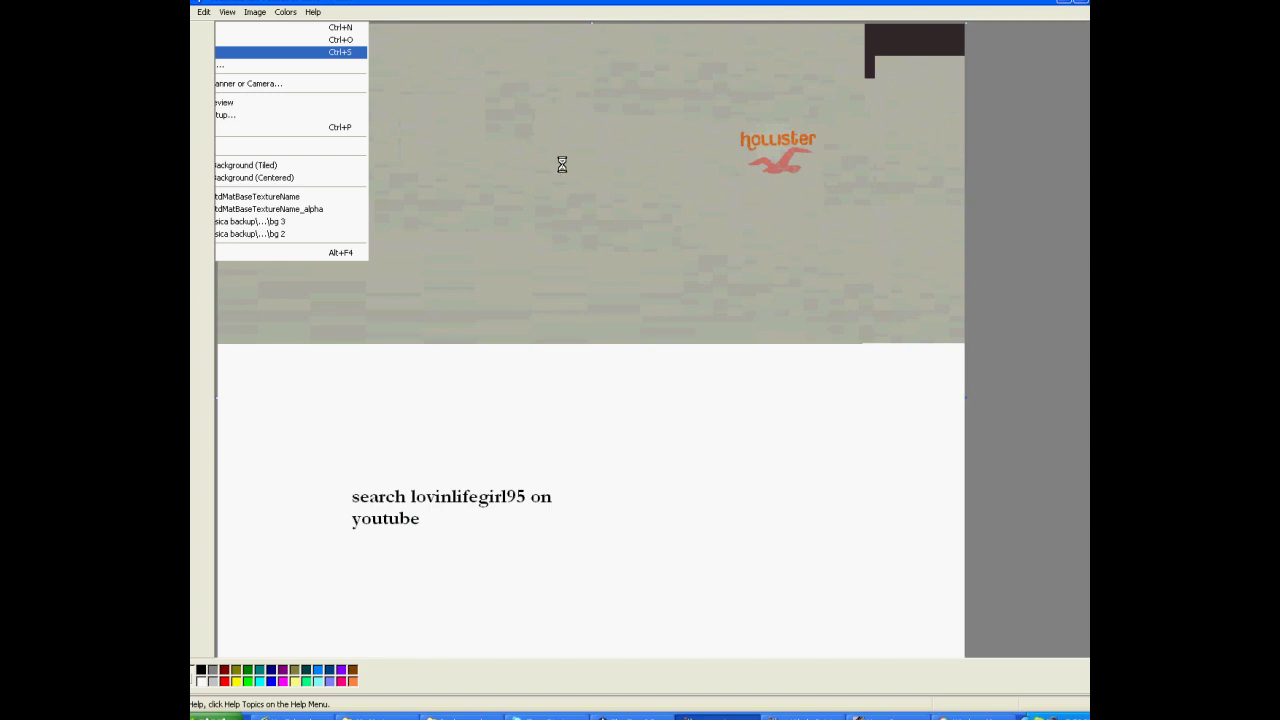
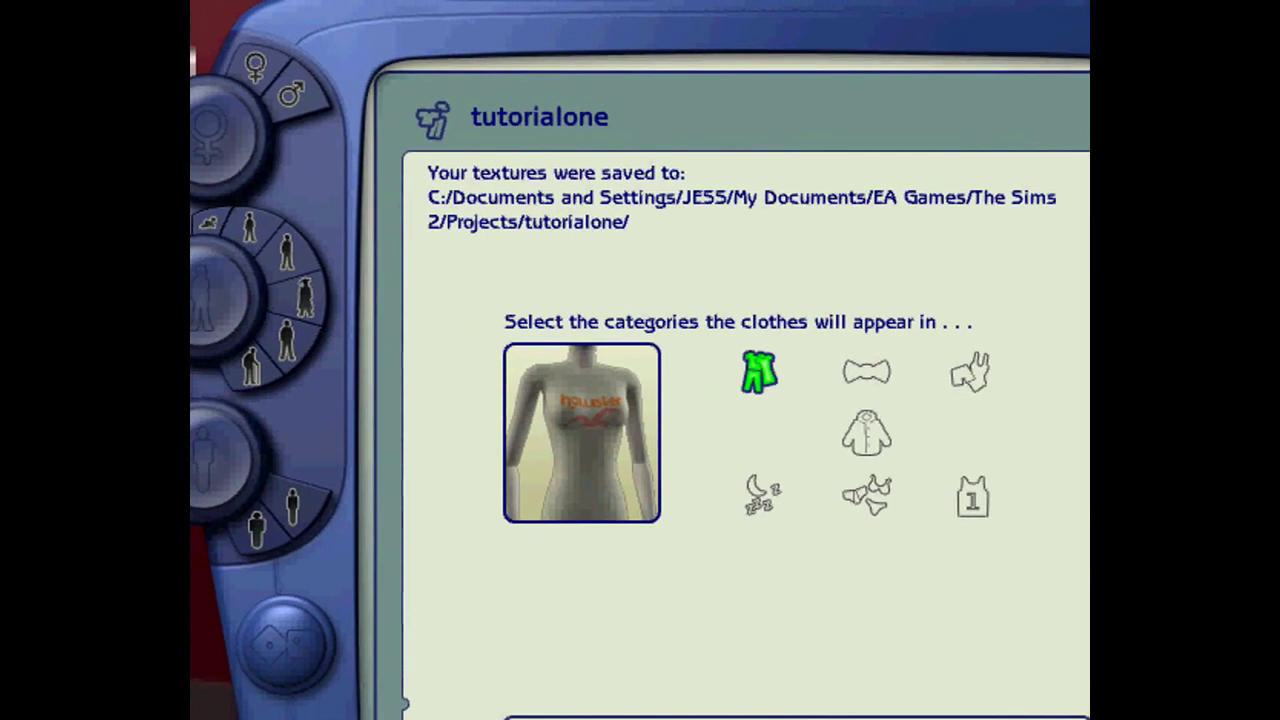
In Body Shop, import the tutorialone top as everyday clothing.
{"action": "left_click", "coordinate": [695, 640]}
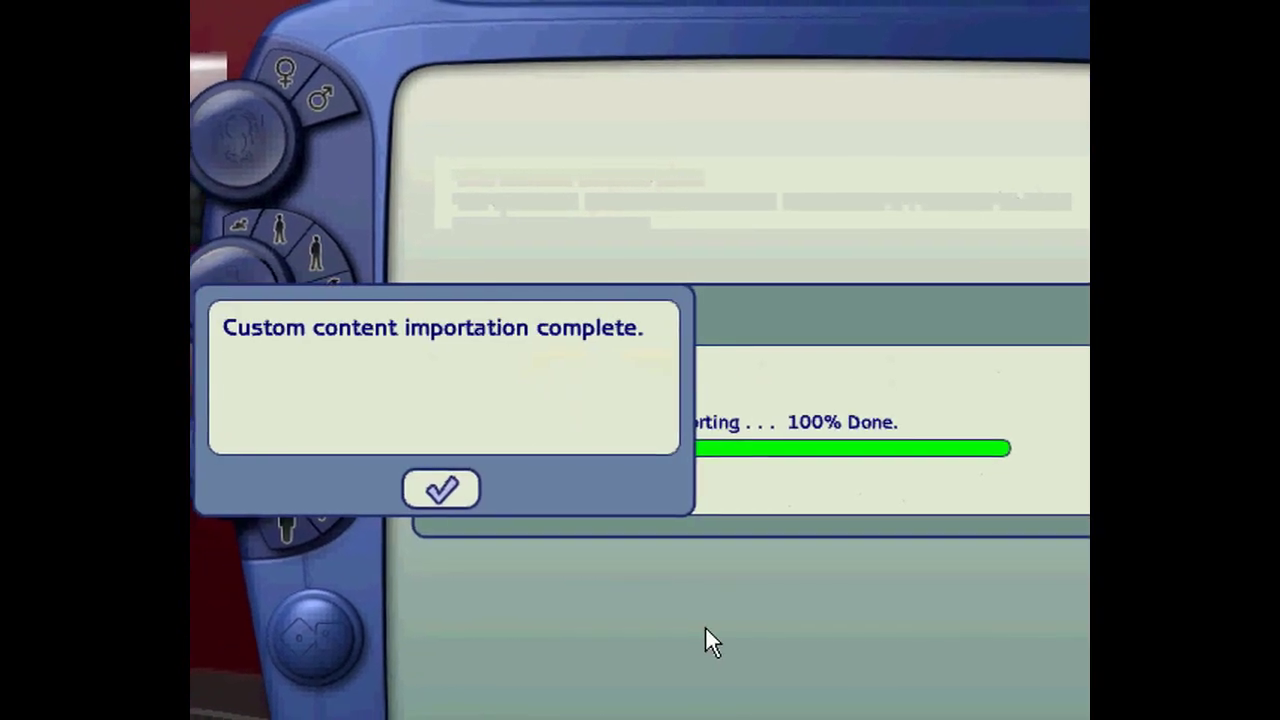
{"action": "key", "text": "Return"}
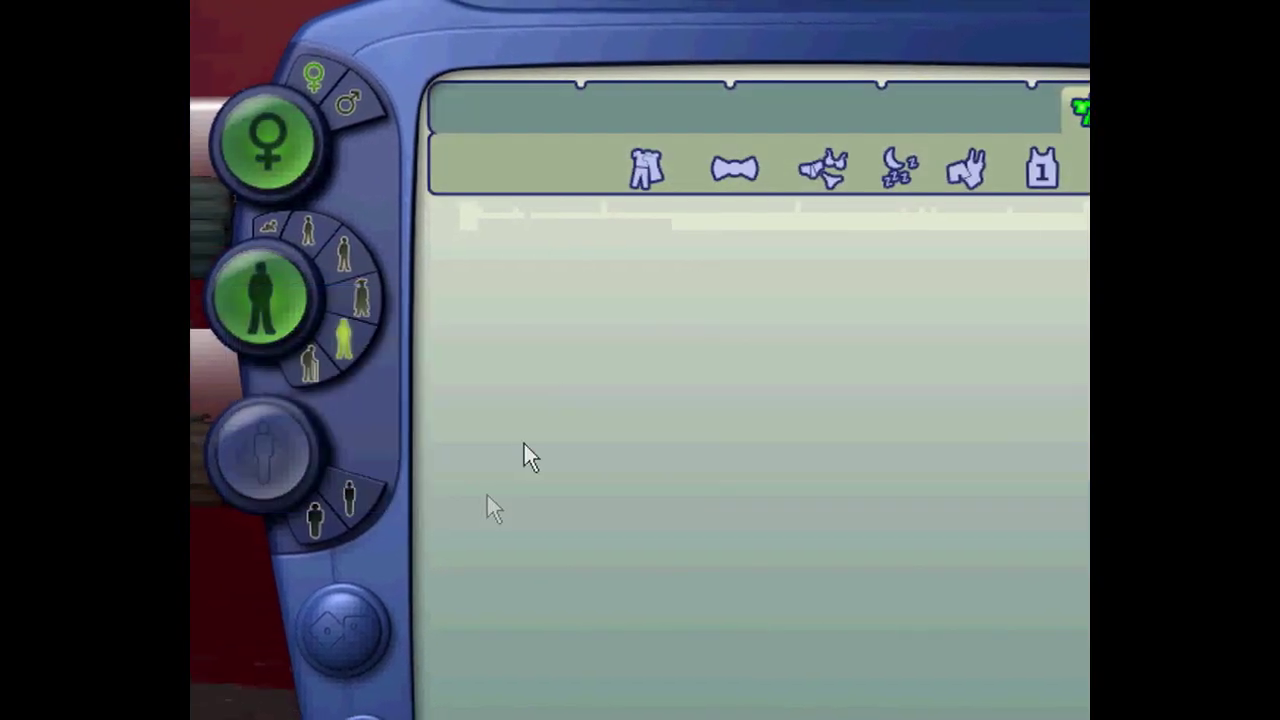
Start building a new Sim through Build or Clone Sims.
{"action": "left_click", "coordinate": [735, 5]}
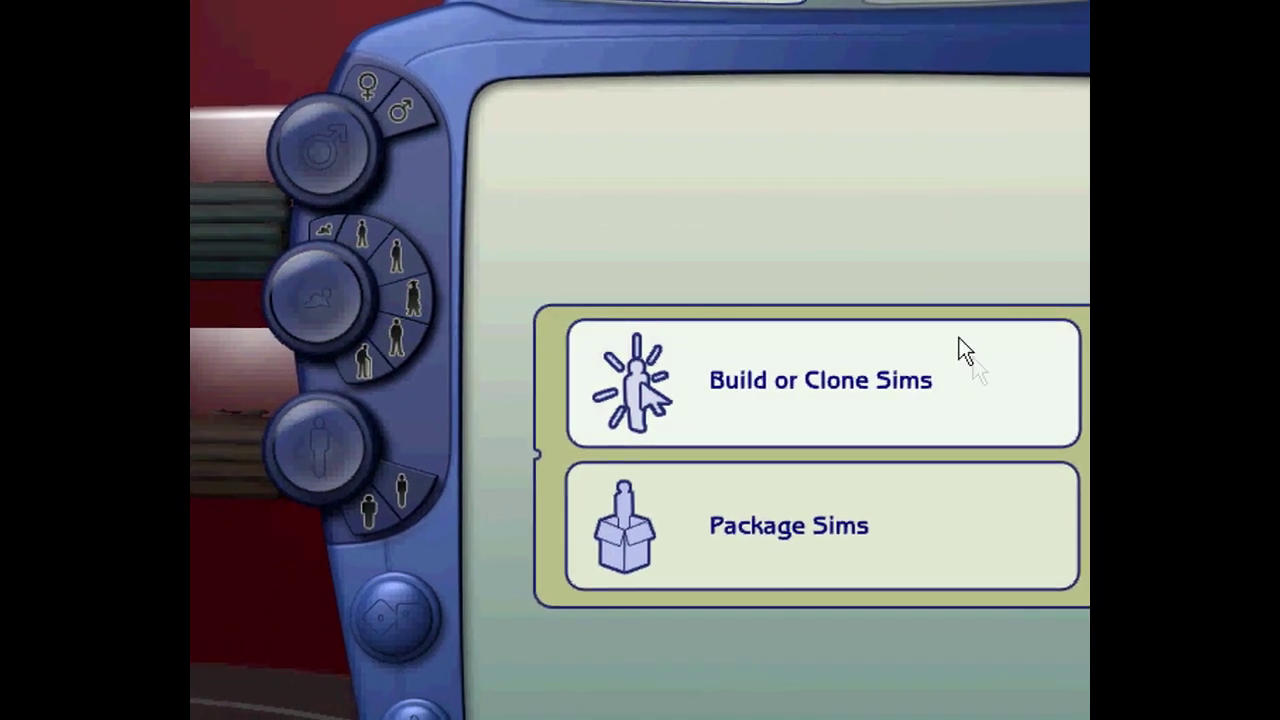
{"action": "left_click", "coordinate": [981, 372]}
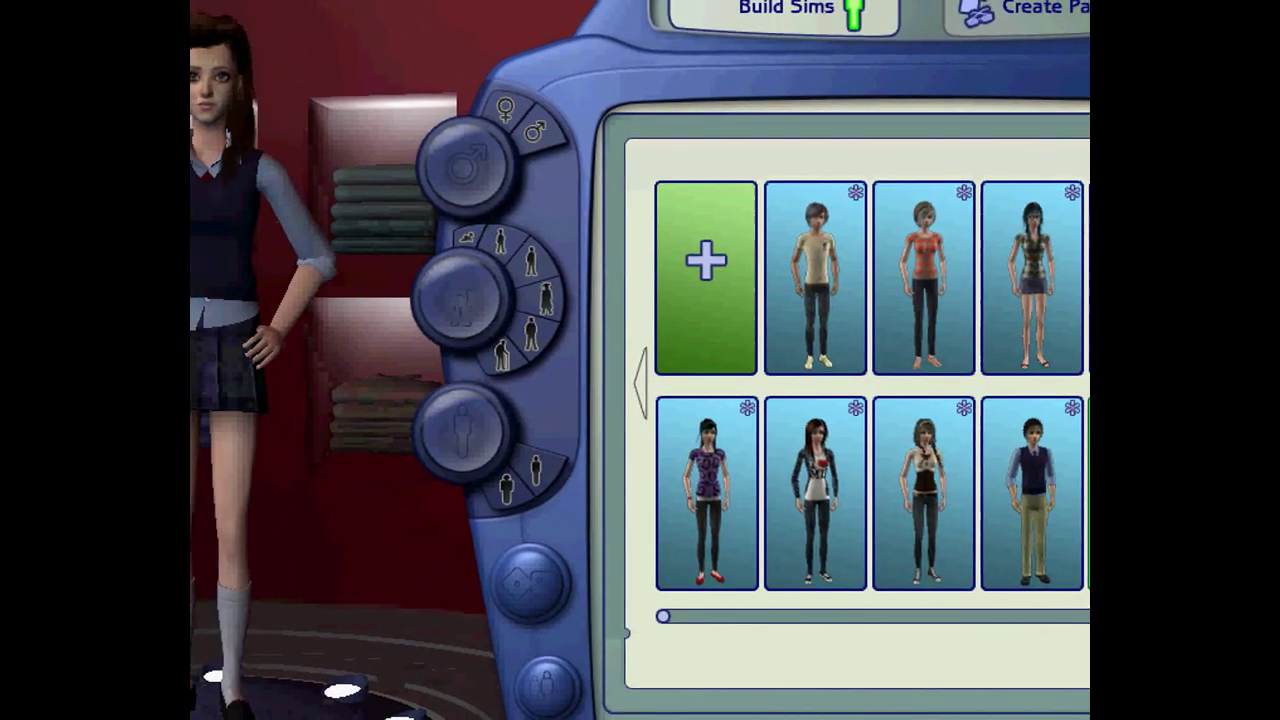
{"action": "left_click", "coordinate": [718, 278]}
Give the Sim the third custom skin tone in the first row and the dark blue custom eye color.
{"action": "left_click", "coordinate": [705, 190]}
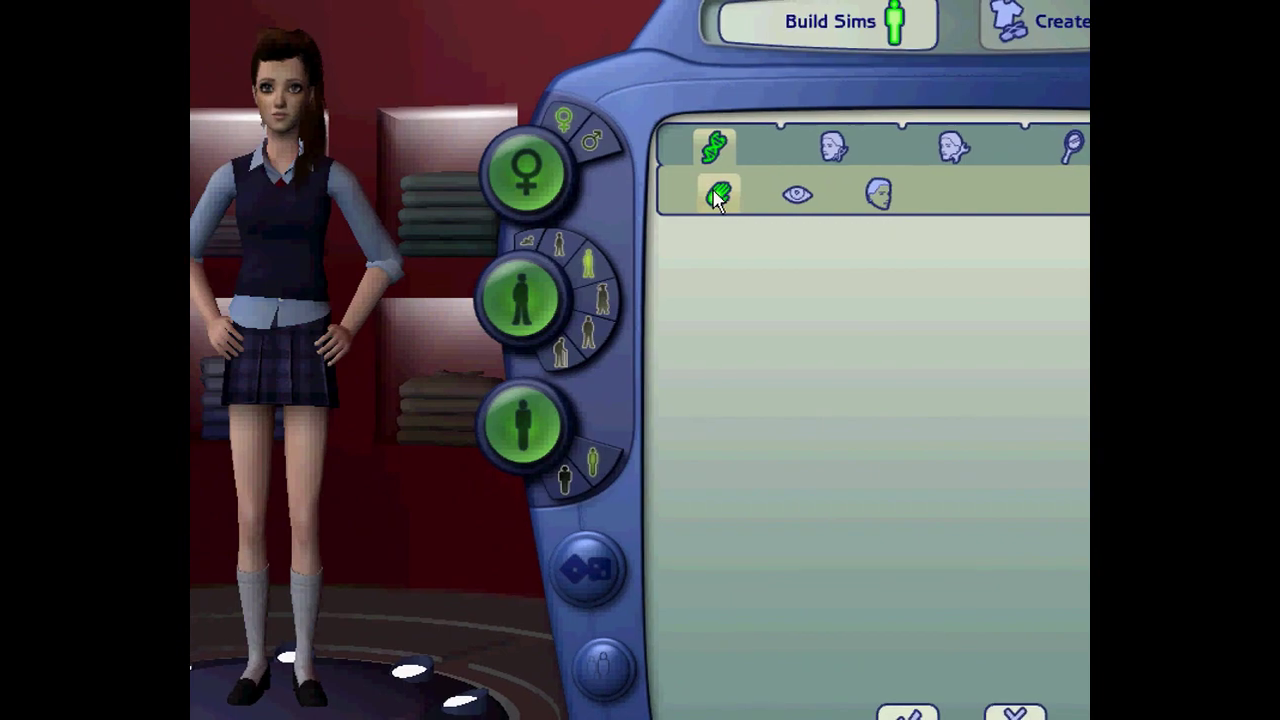
{"action": "left_click", "coordinate": [905, 322]}
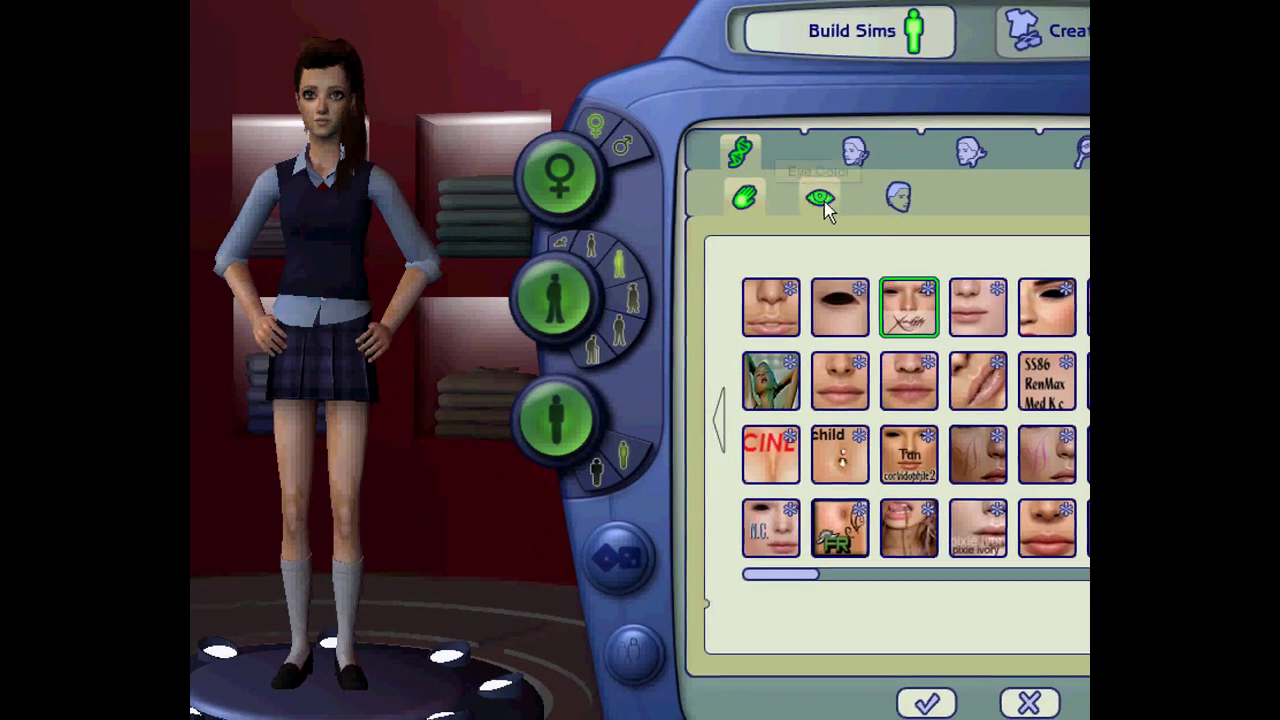
{"action": "left_click", "coordinate": [820, 200]}
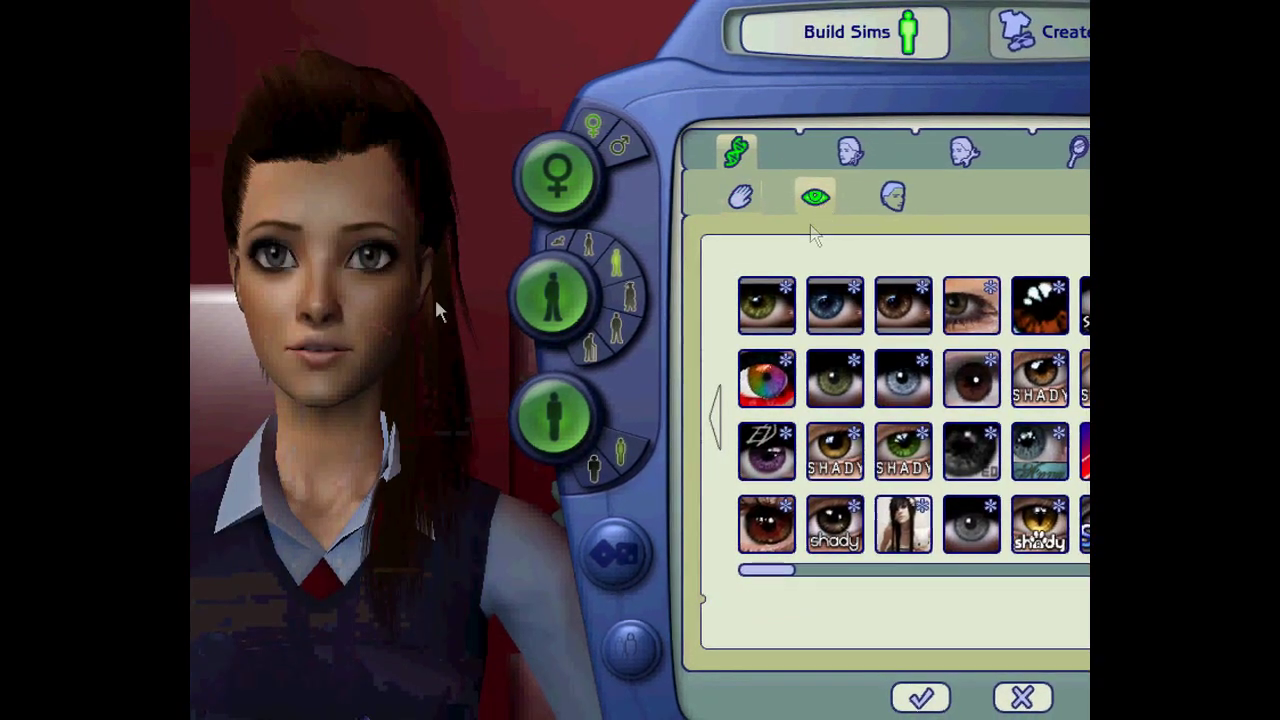
{"action": "left_click", "coordinate": [842, 313]}
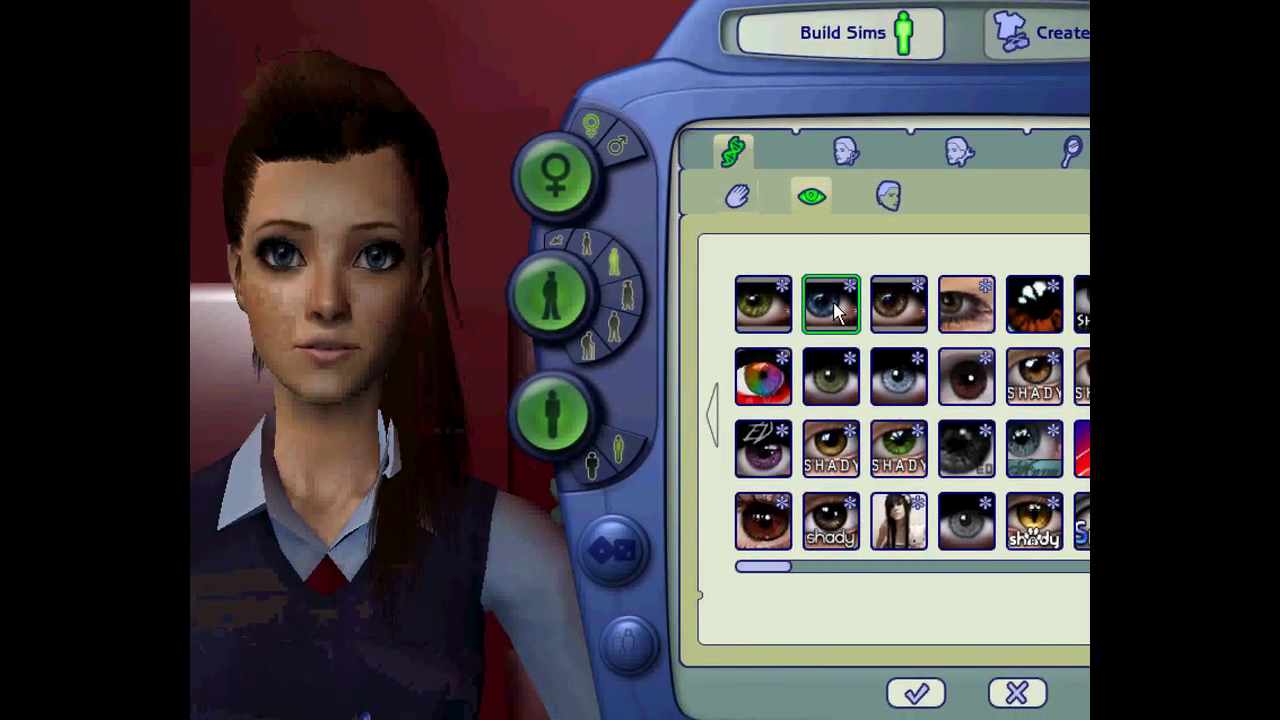
Try several brown custom hairstyles on the Sim and give her a short brown bob.
{"action": "left_click", "coordinate": [888, 196]}
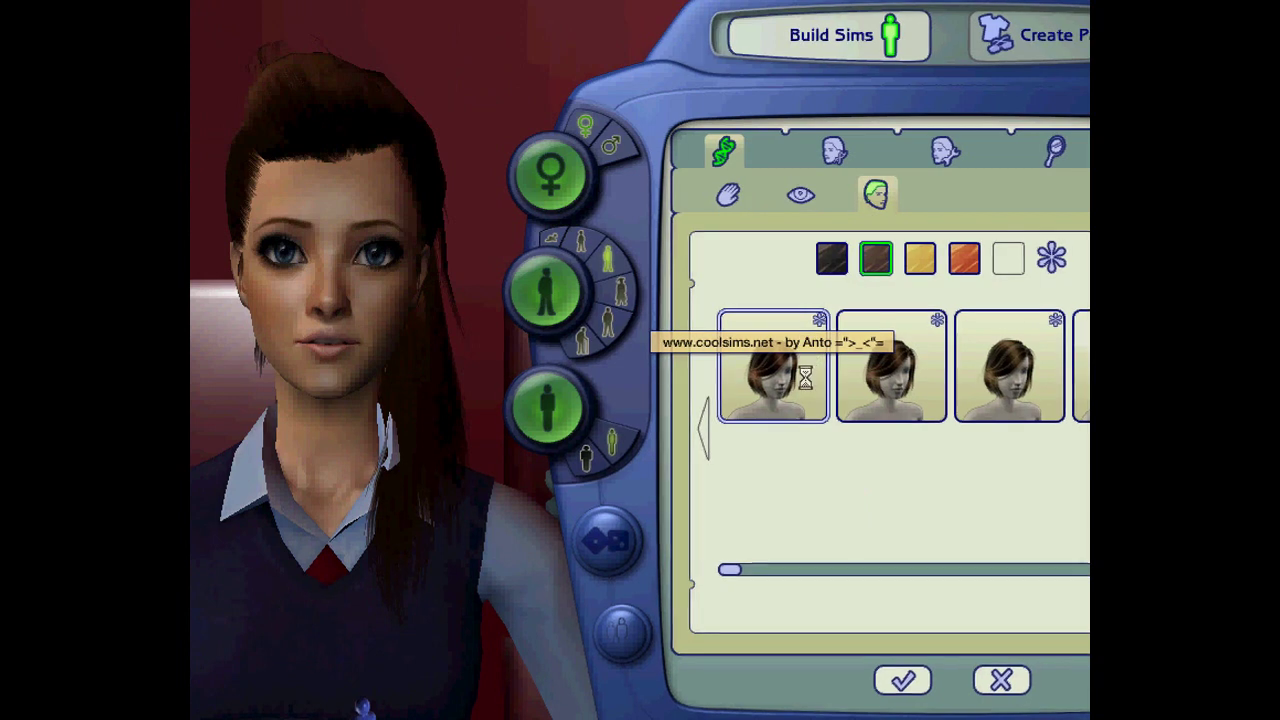
{"action": "left_click", "coordinate": [810, 358]}
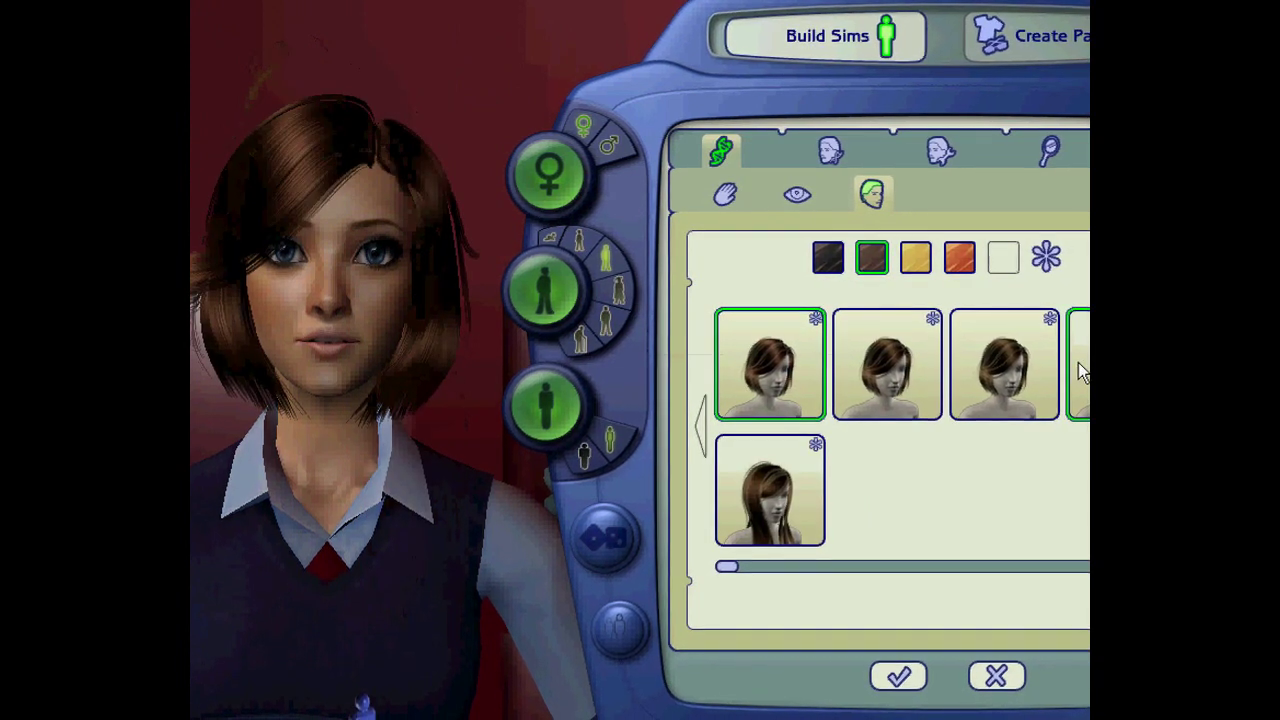
{"action": "left_click", "coordinate": [1075, 368]}
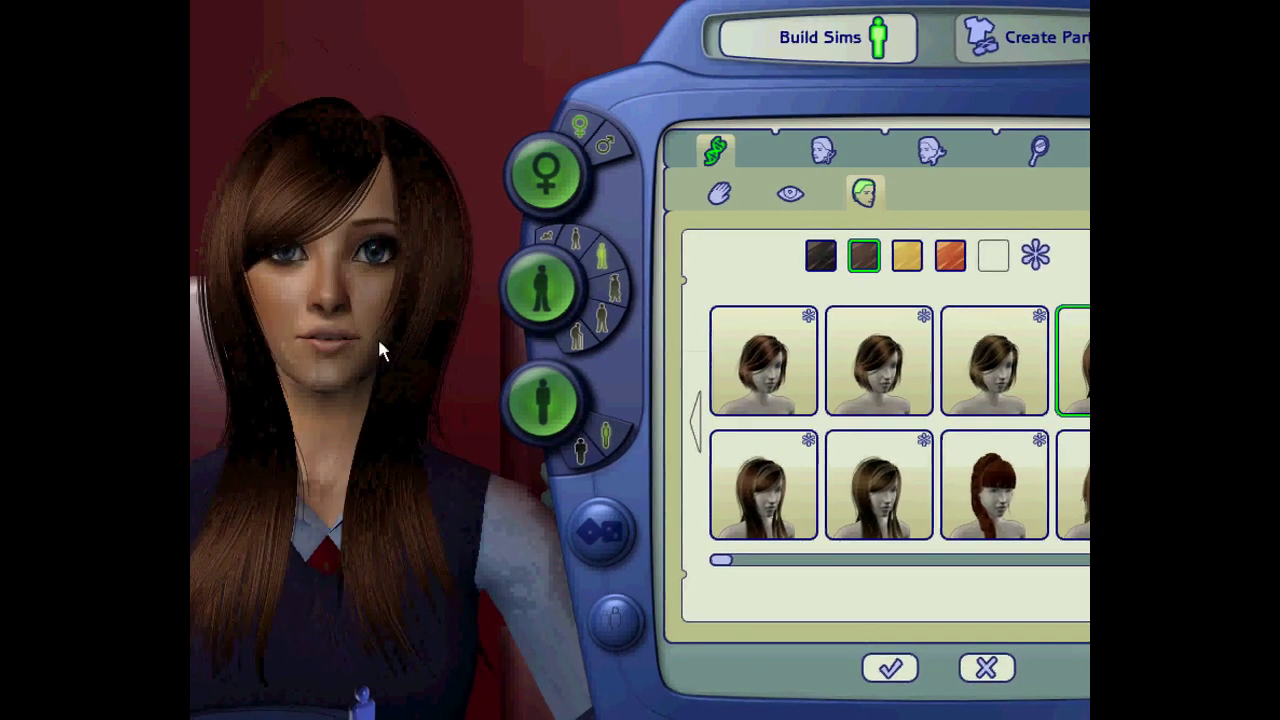
{"action": "left_click", "coordinate": [997, 384]}
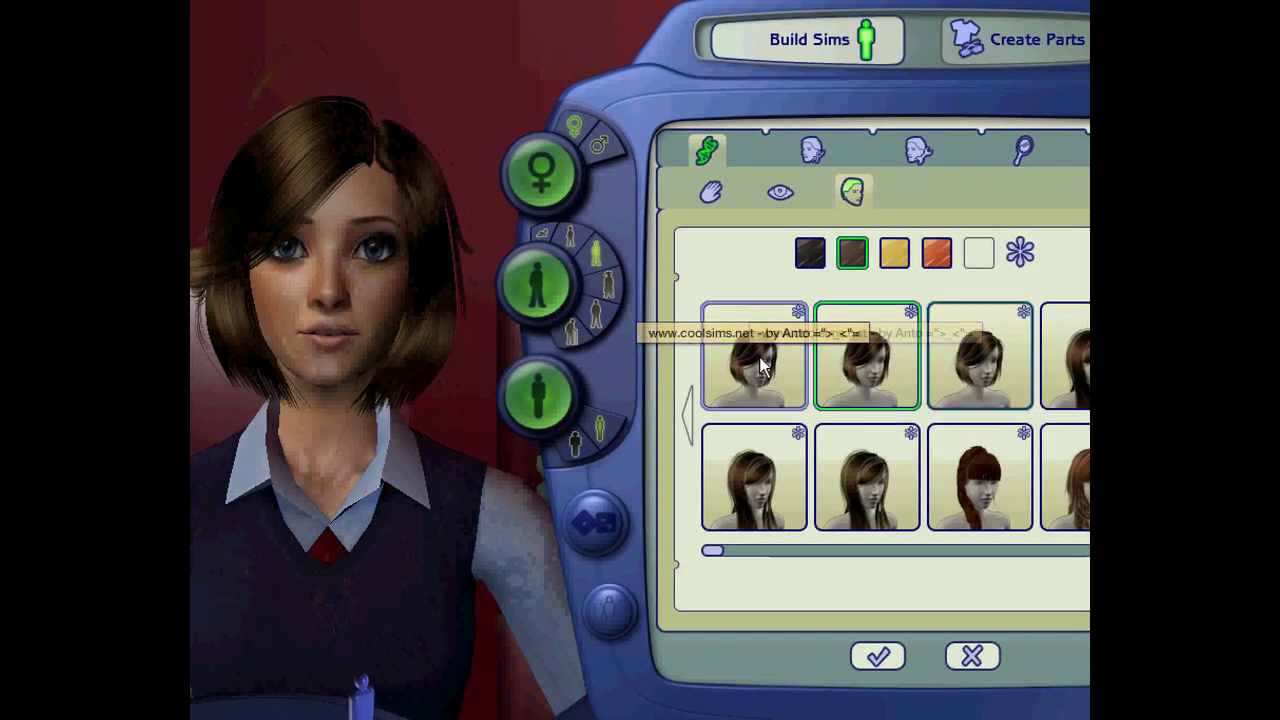
Fine-tune the Sim's mouth shape and make her eyes slightly larger.
{"action": "left_click", "coordinate": [899, 150]}
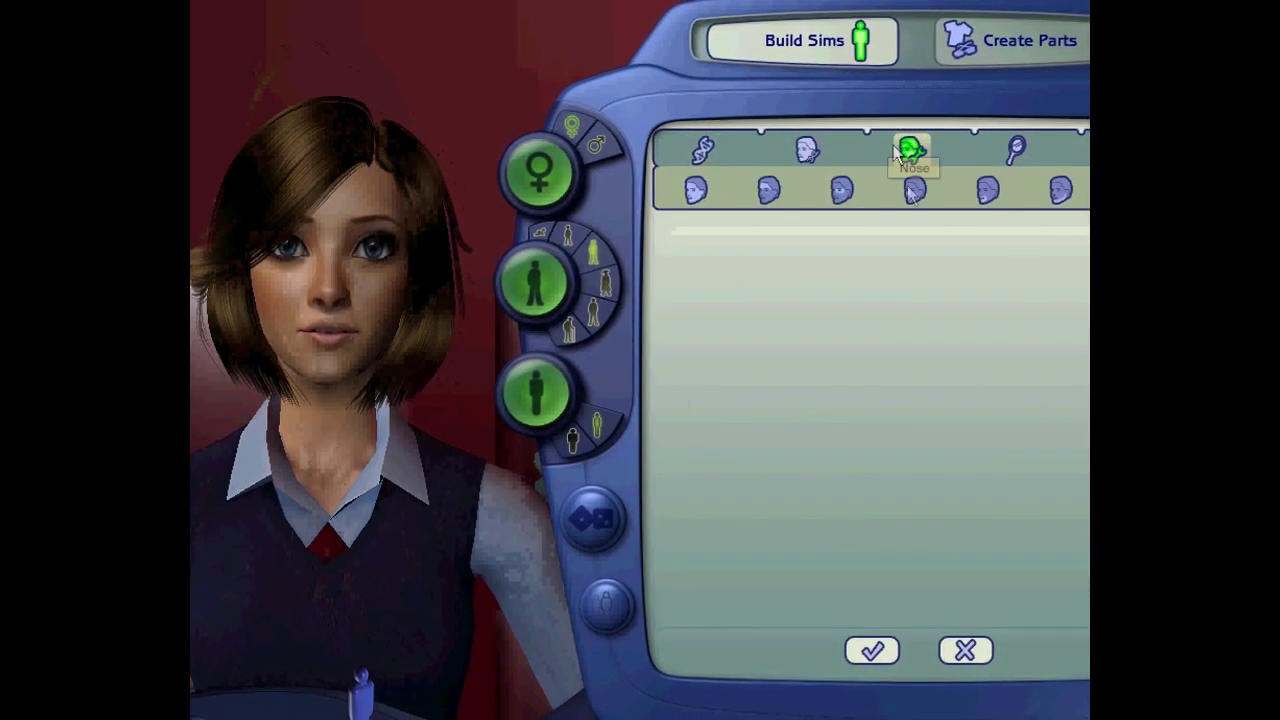
{"action": "left_click", "coordinate": [984, 190]}
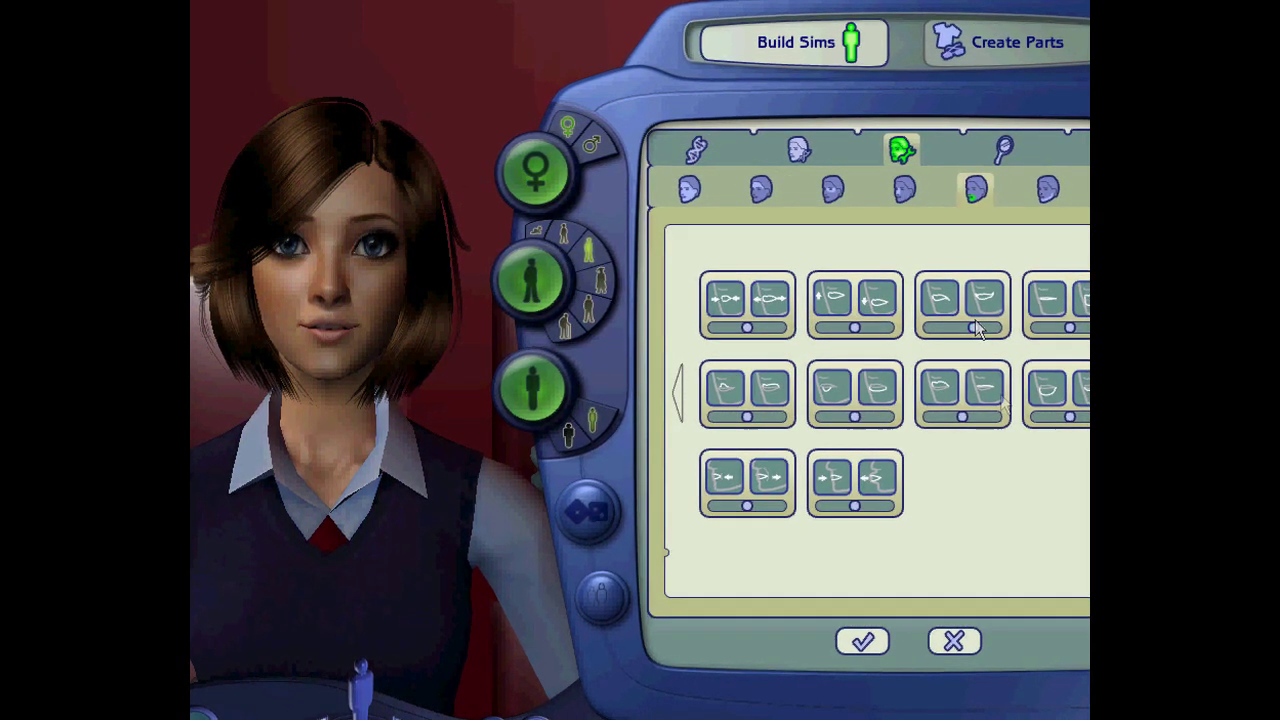
{"action": "left_click_drag", "start_coordinate": [953, 413], "coordinate": [946, 411]}
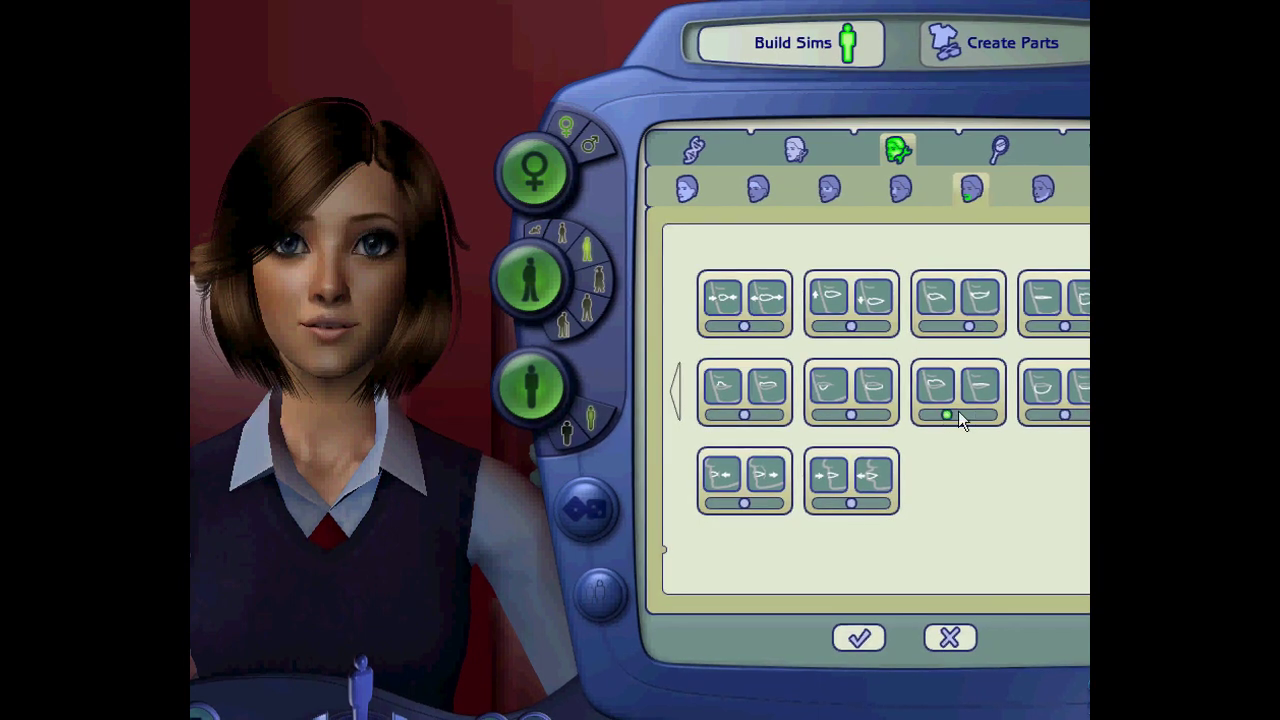
{"action": "left_click_drag", "start_coordinate": [437, 354], "coordinate": [386, 329]}
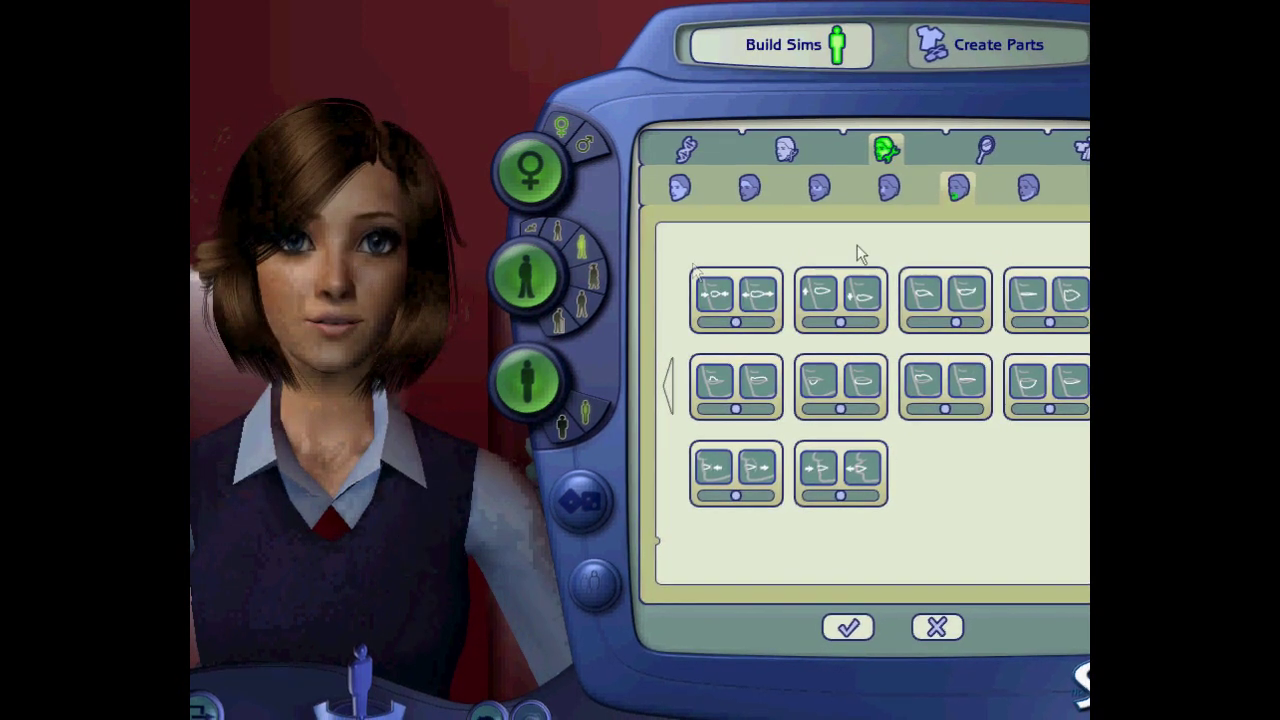
{"action": "left_click", "coordinate": [818, 187]}
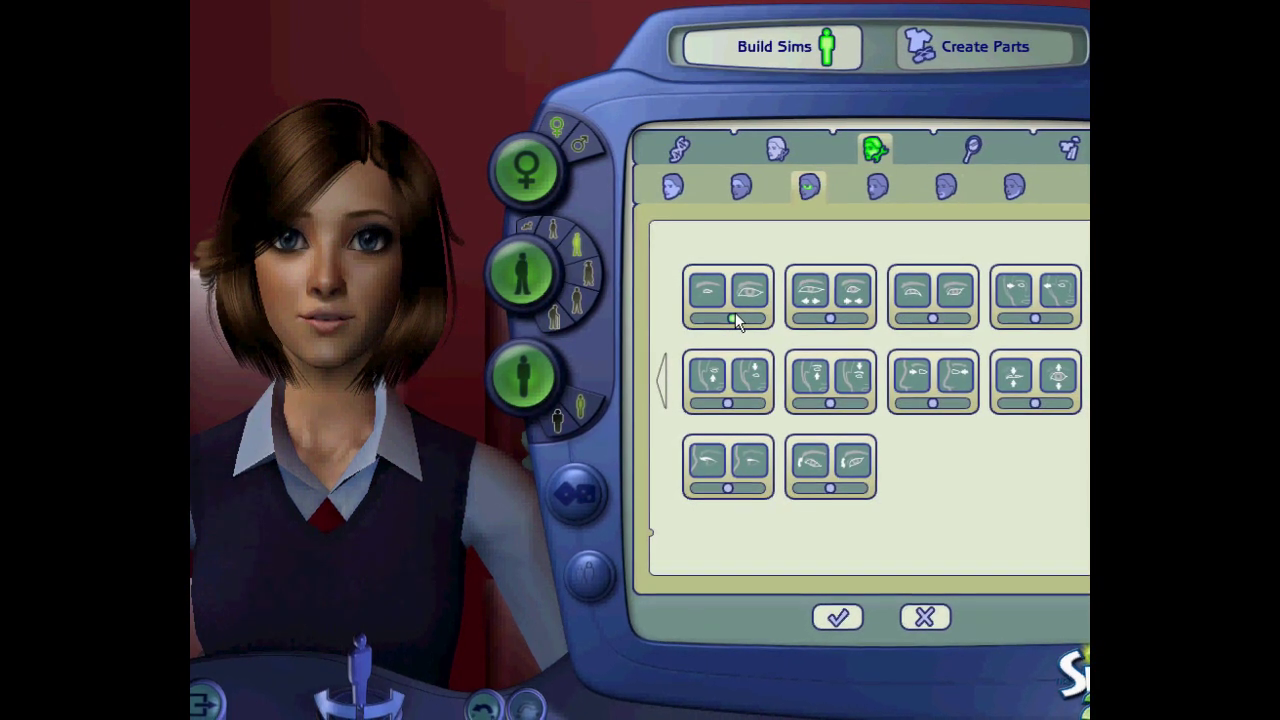
Layer several custom makeup items on the Sim's face.
{"action": "left_click", "coordinate": [968, 148]}
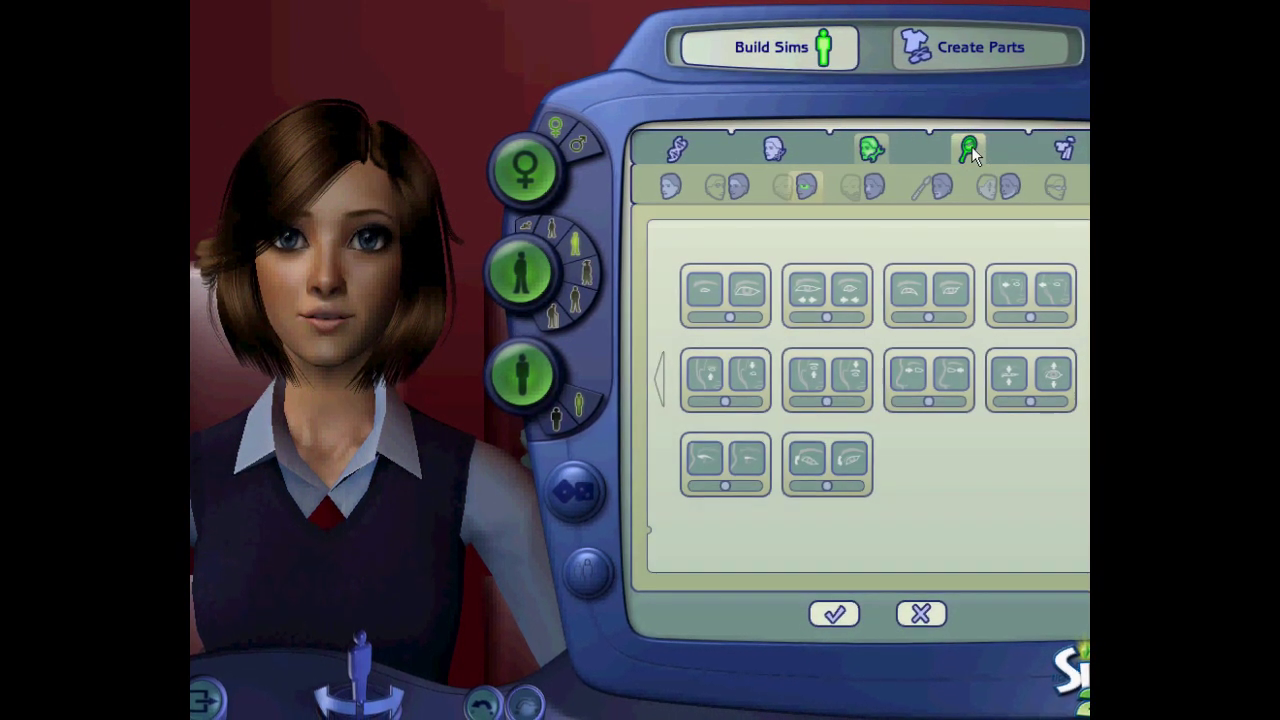
{"action": "left_click", "coordinate": [921, 187]}
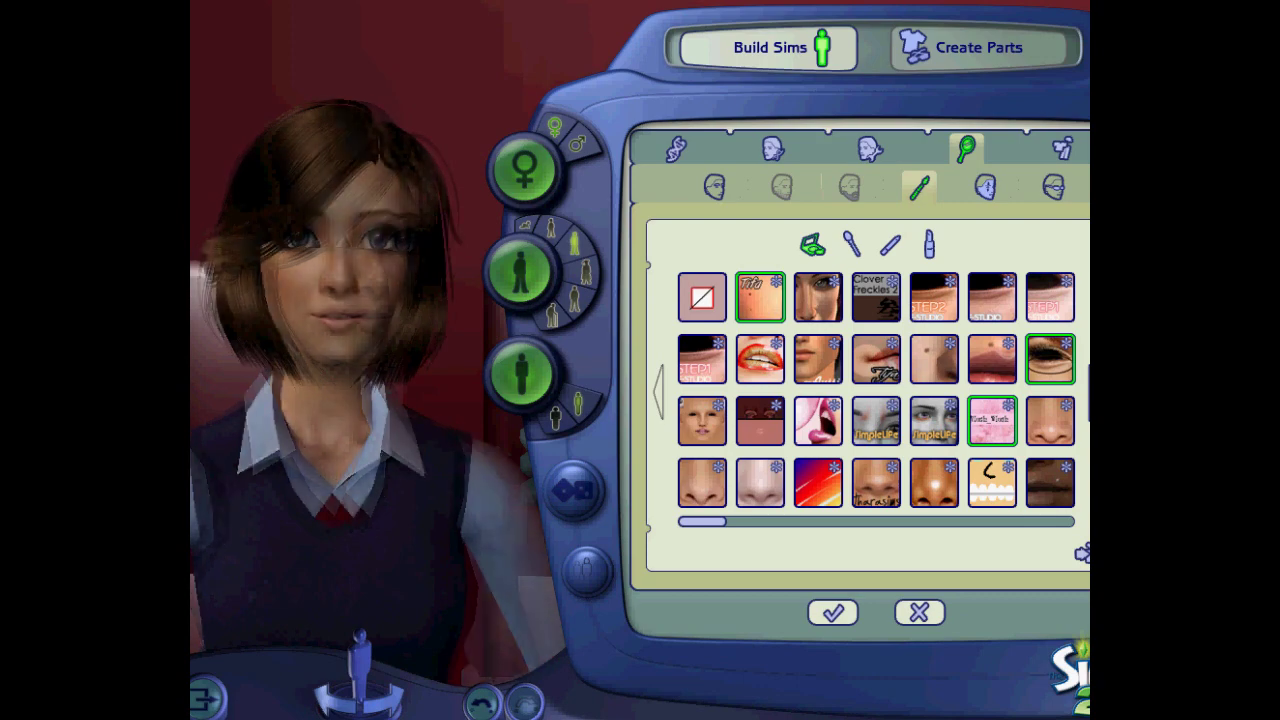
Dress the Sim in the custom beige Hollister shirt from the everyday tops.
{"action": "left_click", "coordinate": [1058, 150]}
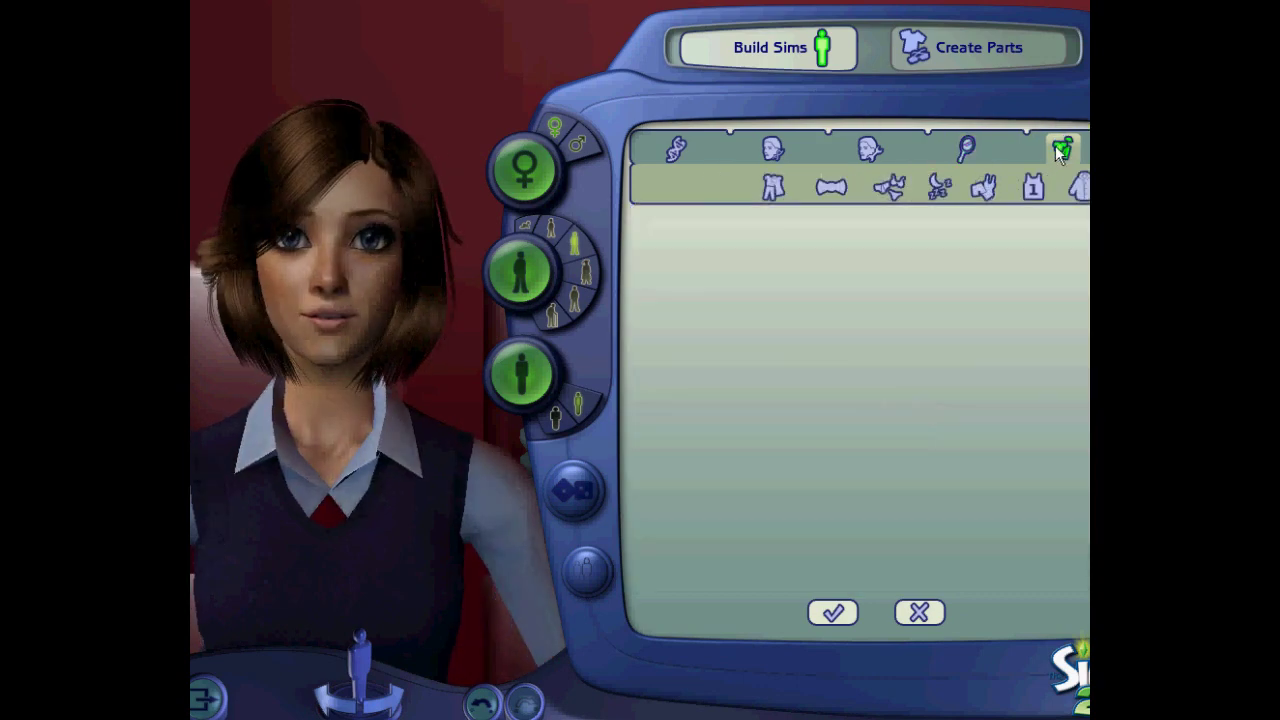
{"action": "left_click", "coordinate": [772, 188]}
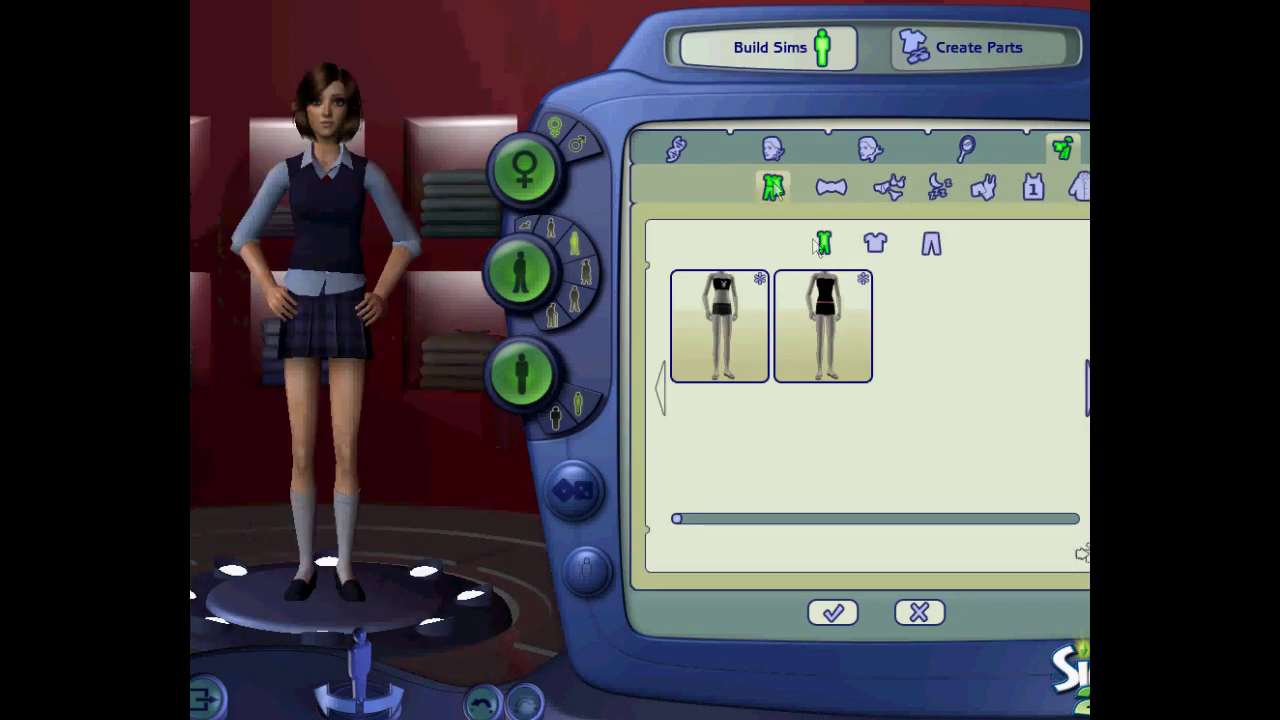
{"action": "left_click", "coordinate": [875, 245]}
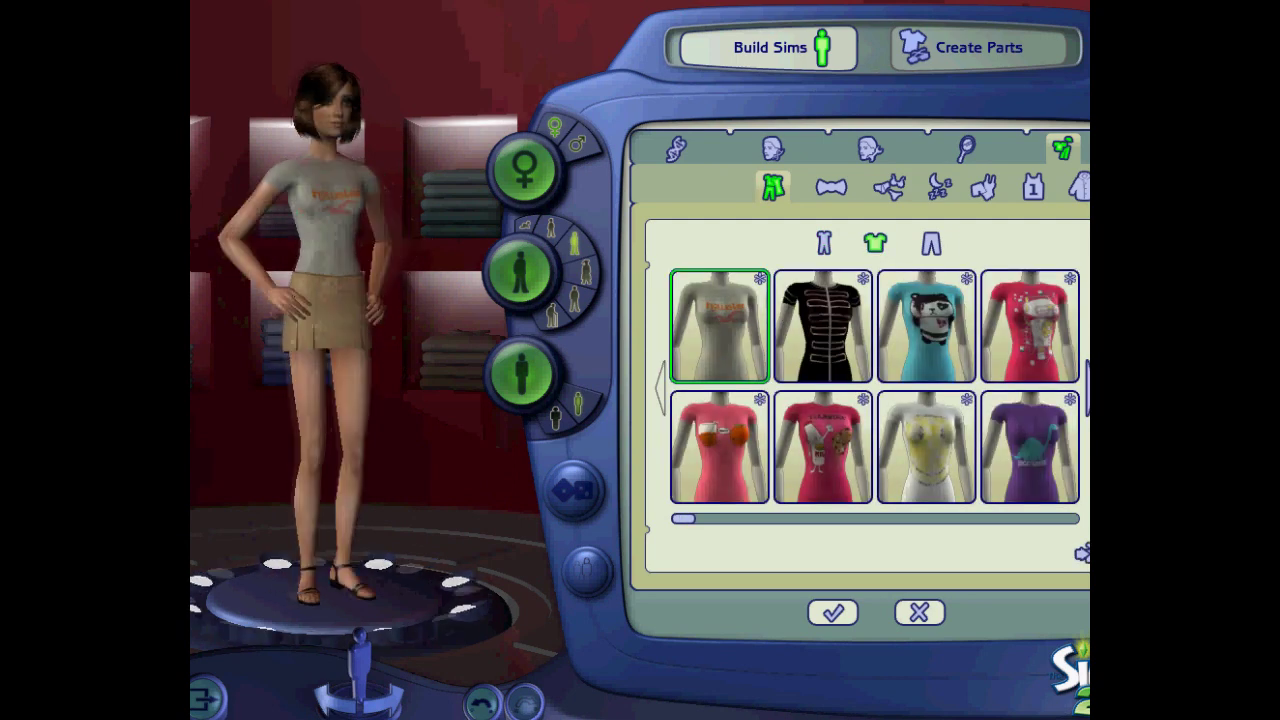
Try other custom everyday tops on the Sim, including the panda, dinosaur, LOVE, red floral and white Abercrombie shirts.
{"action": "left_click", "coordinate": [916, 348]}
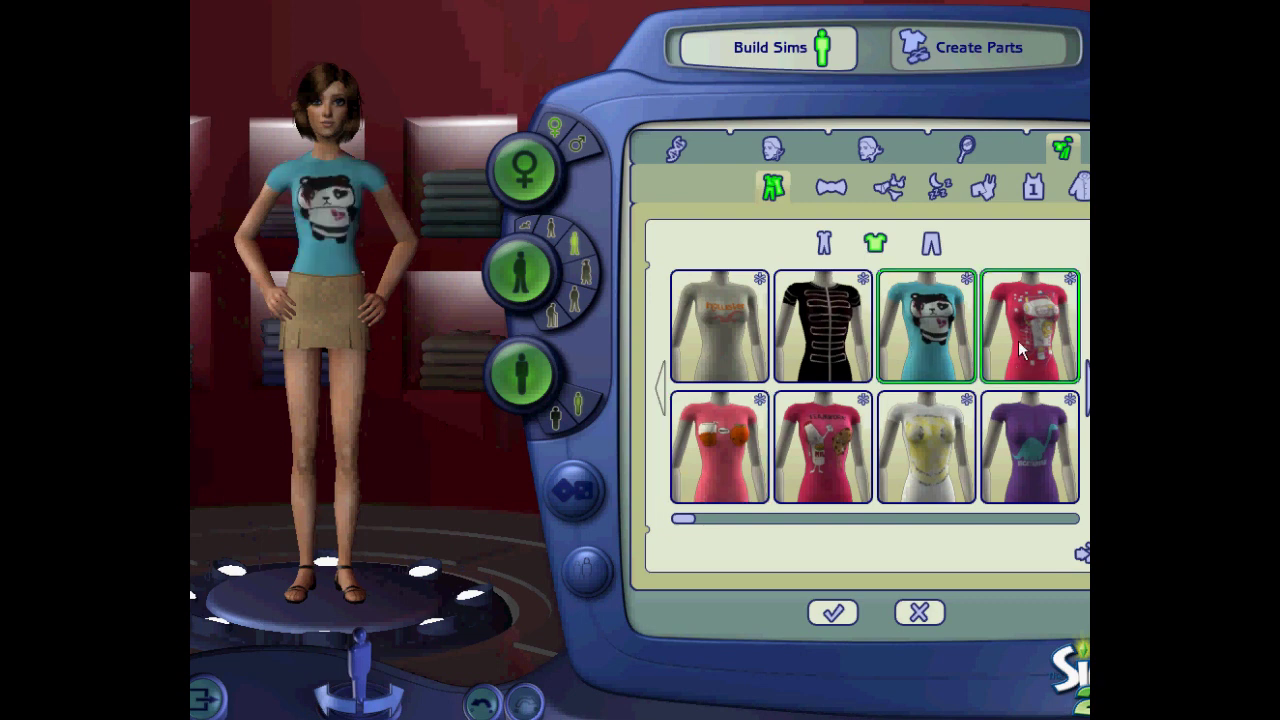
{"action": "left_click", "coordinate": [1024, 468]}
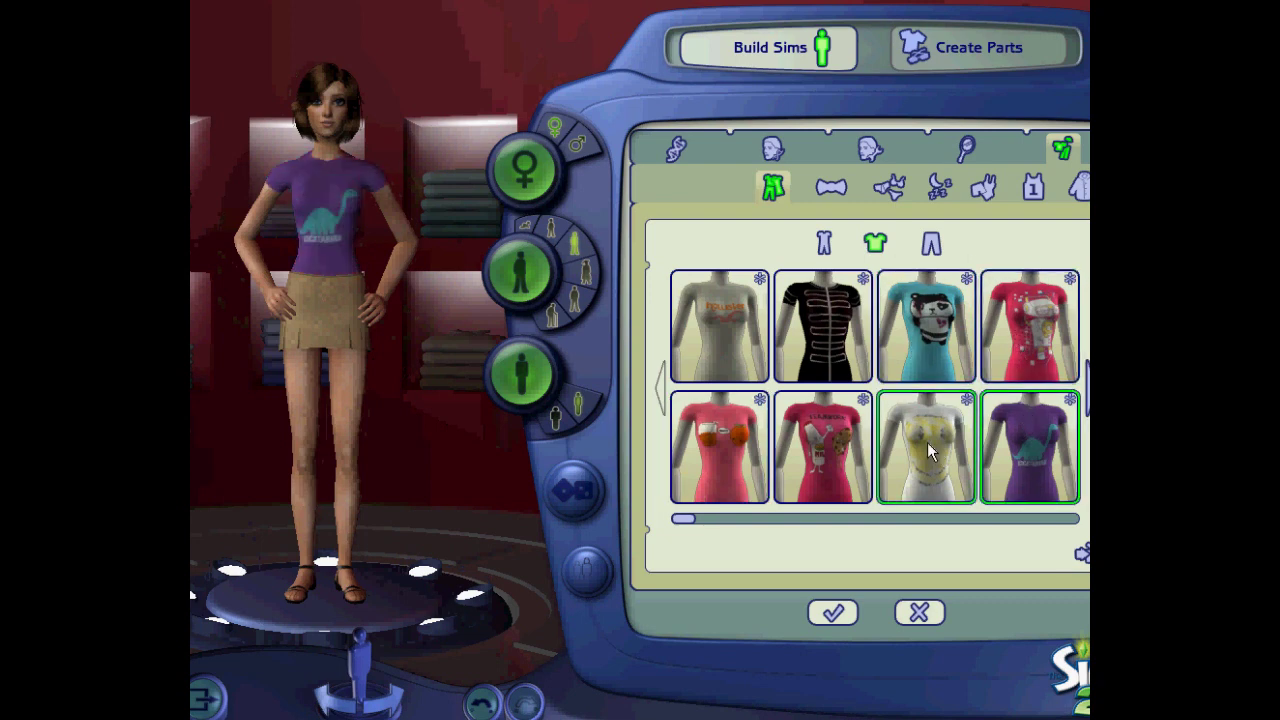
{"action": "left_click", "coordinate": [1080, 383]}
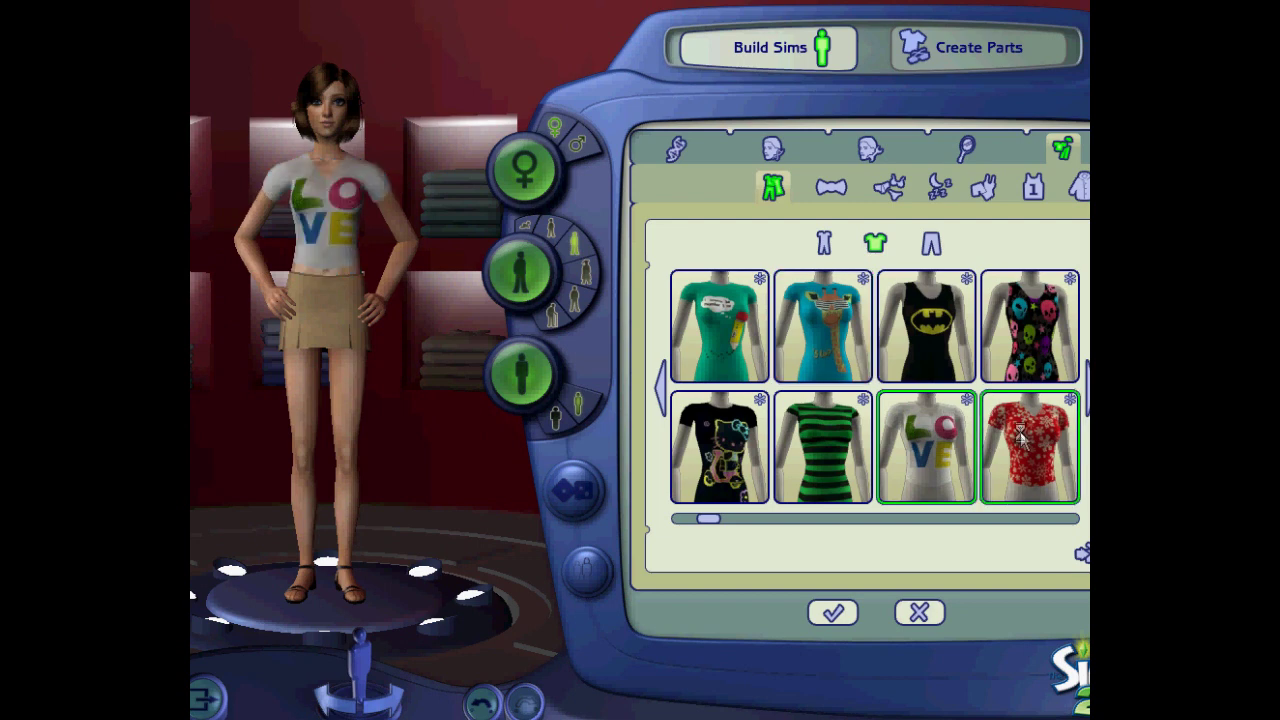
{"action": "left_click", "coordinate": [1086, 388]}
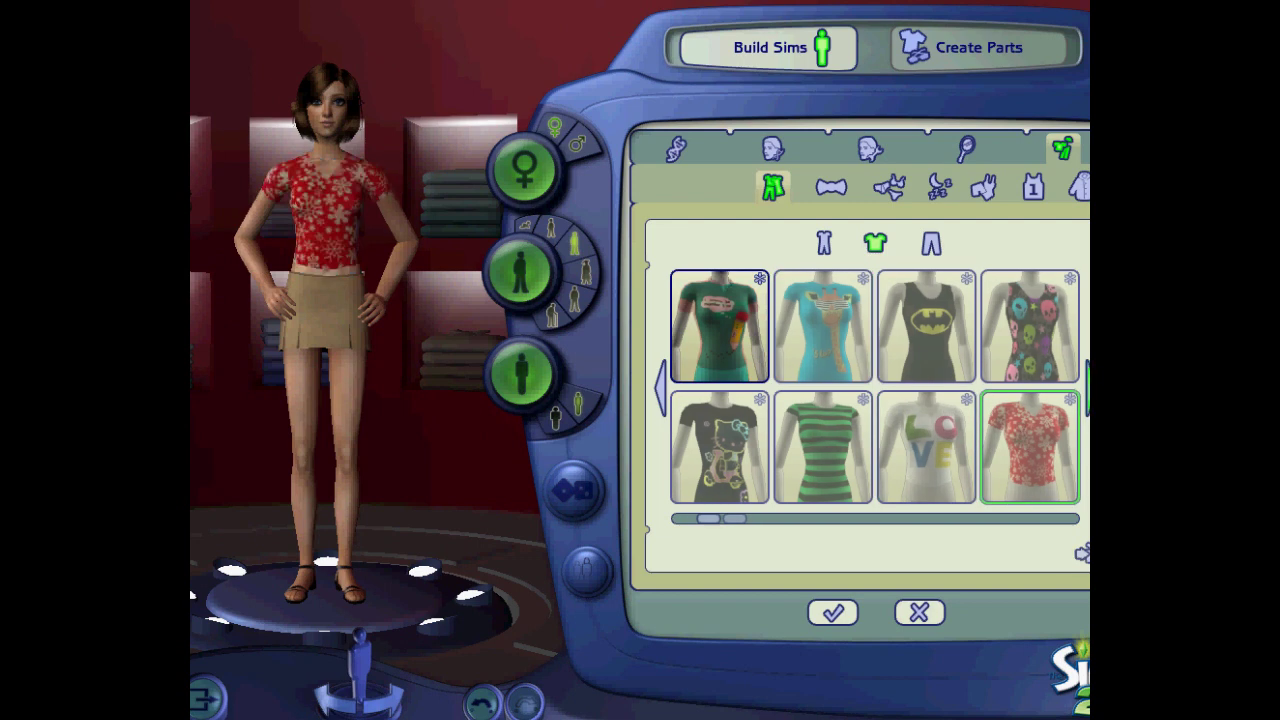
{"action": "left_click", "coordinate": [849, 314]}
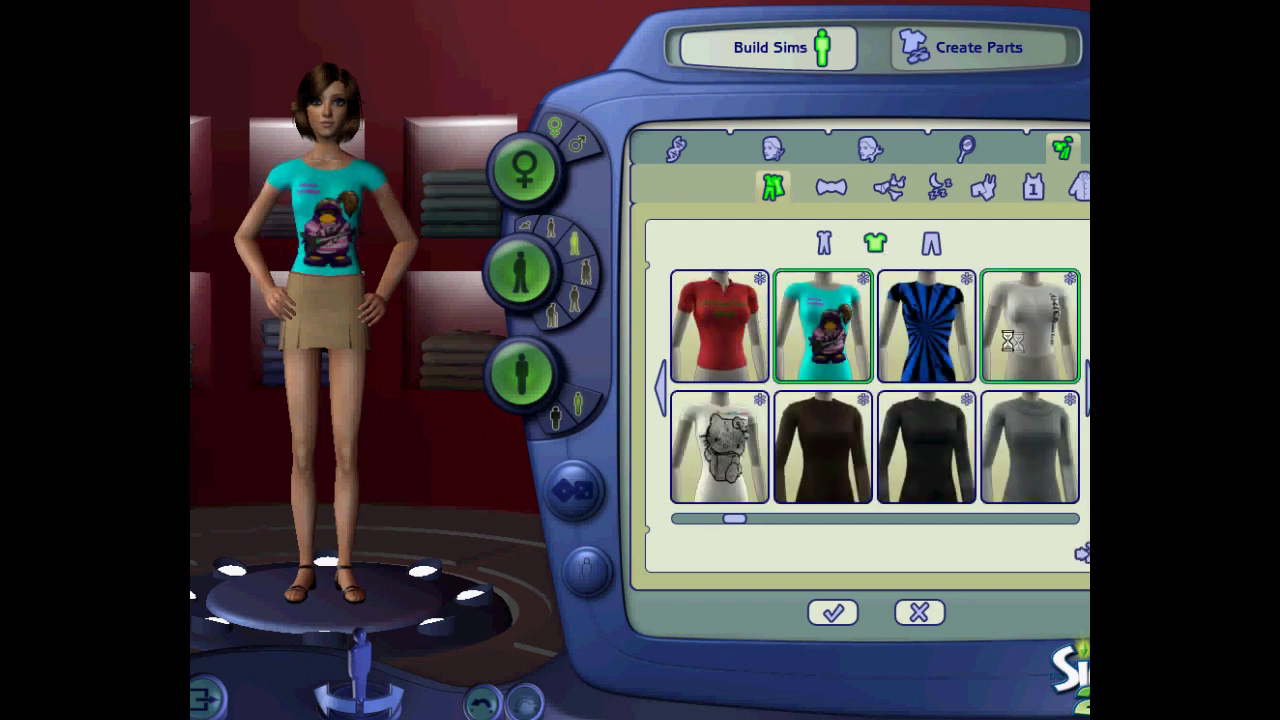
{"action": "left_click", "coordinate": [1018, 341]}
Try several custom bottoms on the Sim, including black leggings, flared jeans and a denim skirt over brown leggings.
{"action": "left_click", "coordinate": [931, 243]}
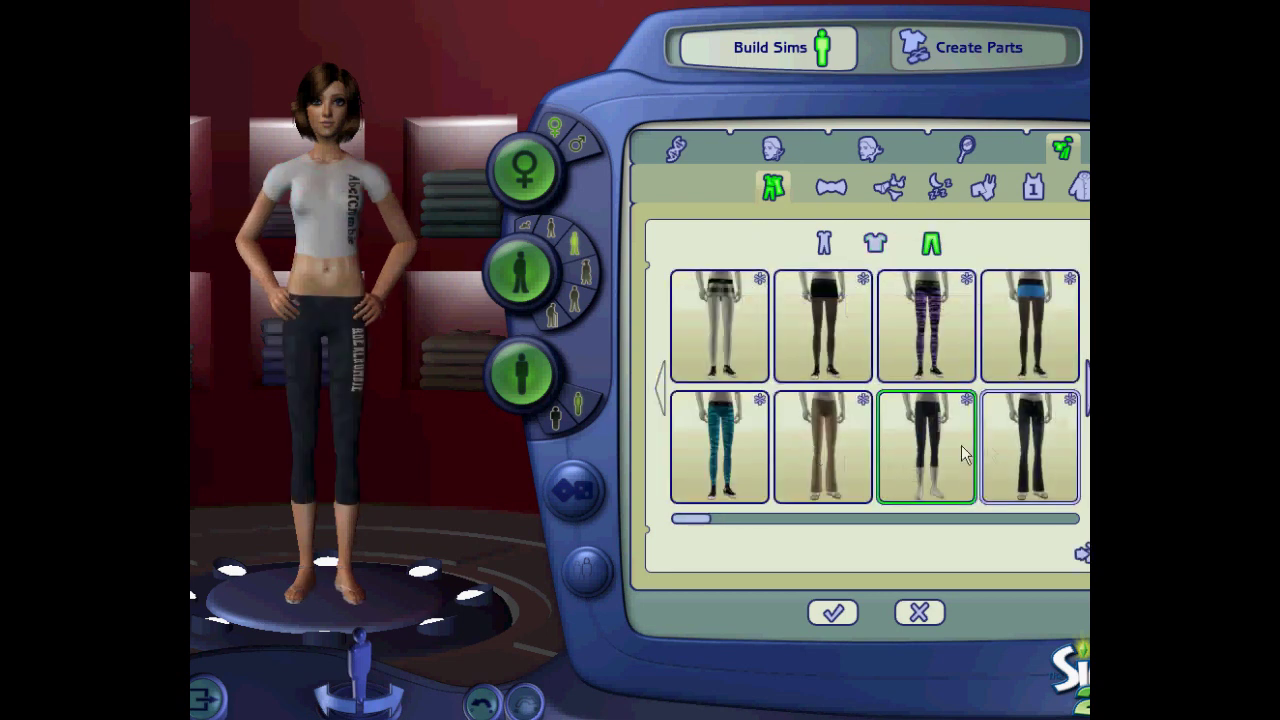
{"action": "left_click", "coordinate": [1086, 384]}
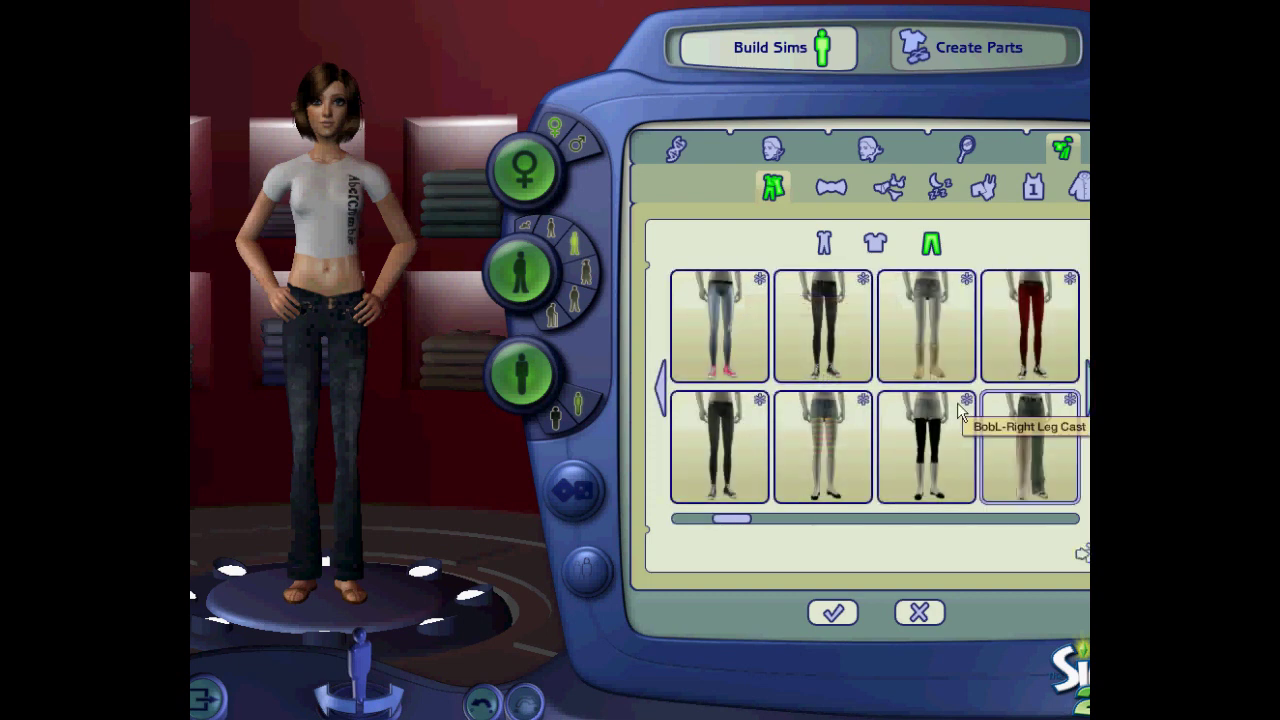
{"action": "left_click", "coordinate": [1082, 392]}
{"action": "left_click", "coordinate": [803, 340]}
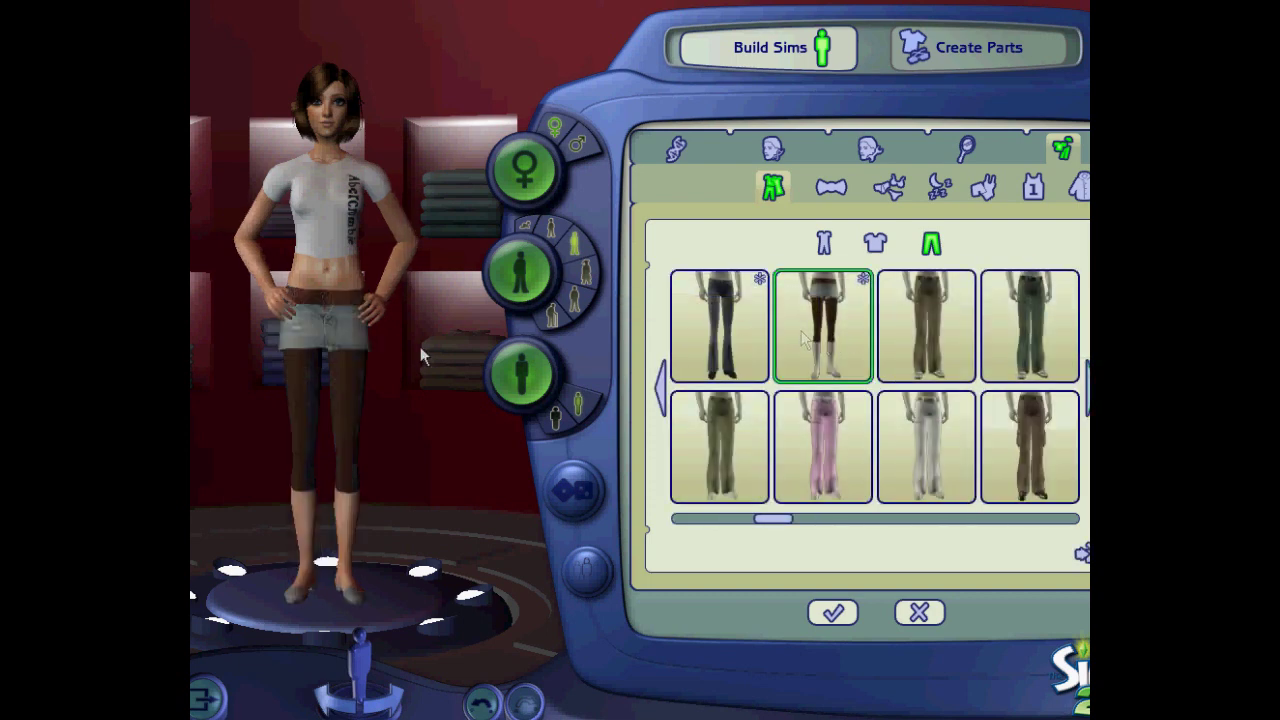
Dress the Sim in the beige Hollister shirt and the dark skinny jeans with sneakers, and save her.
{"action": "left_click", "coordinate": [876, 244]}
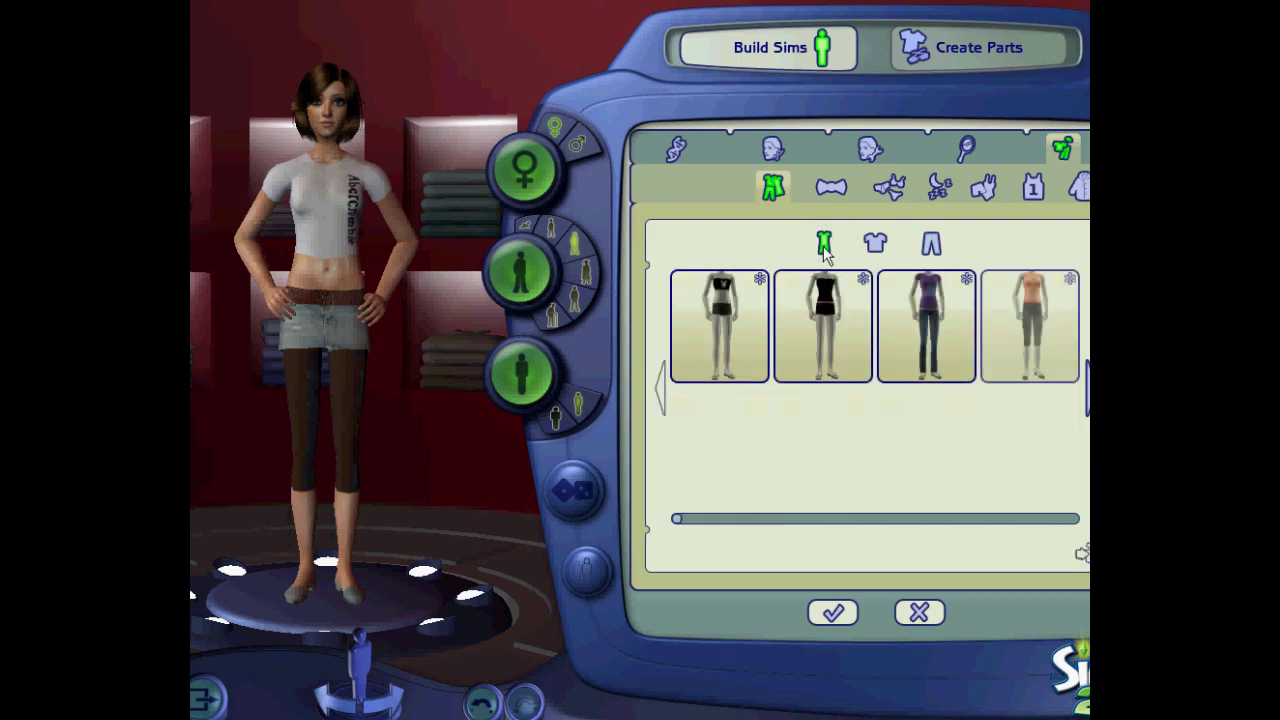
{"action": "left_click", "coordinate": [932, 248]}
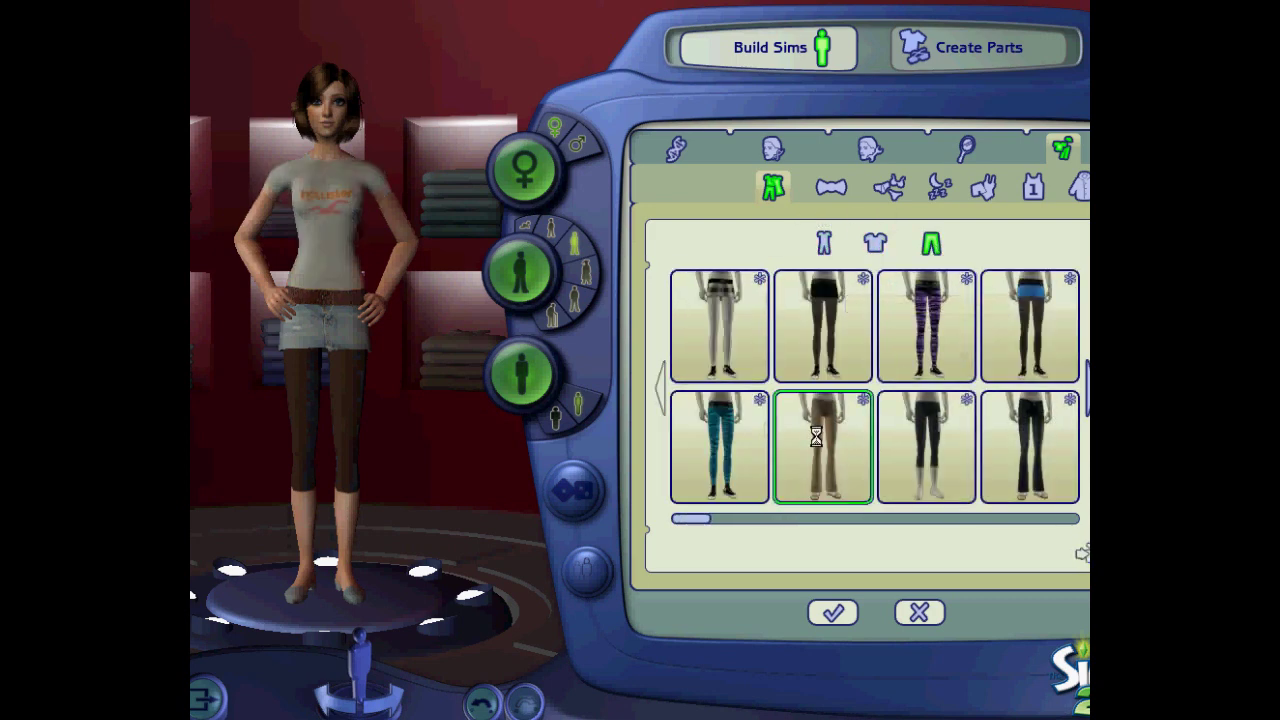
{"action": "scroll", "coordinate": [978, 430], "scroll_direction": "down", "scroll_amount": 1}
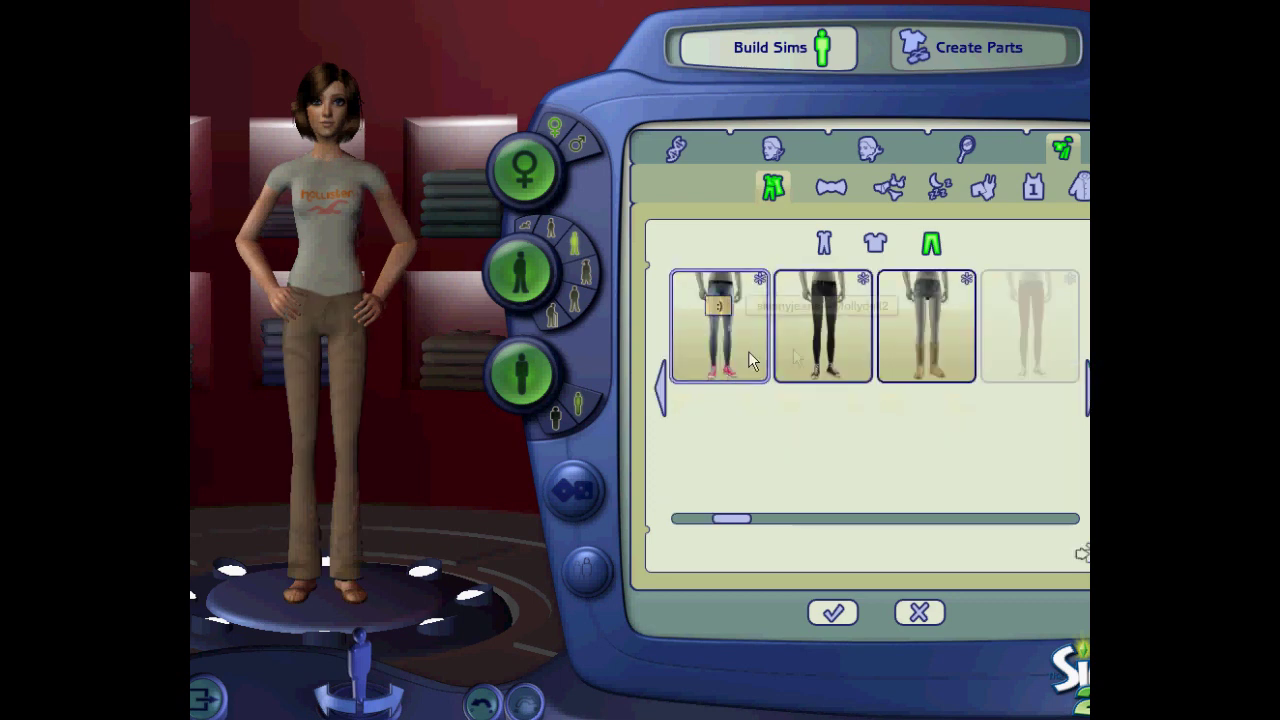
{"action": "left_click", "coordinate": [805, 347]}
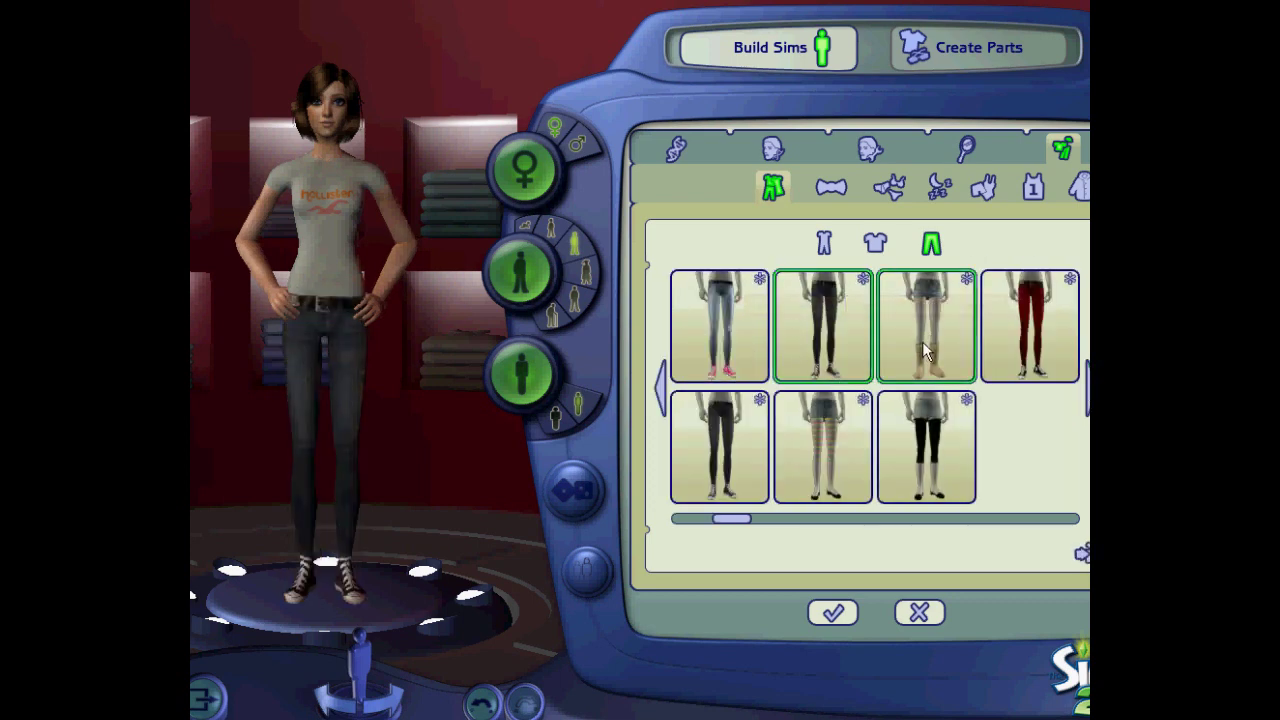
{"action": "left_click", "coordinate": [924, 345]}
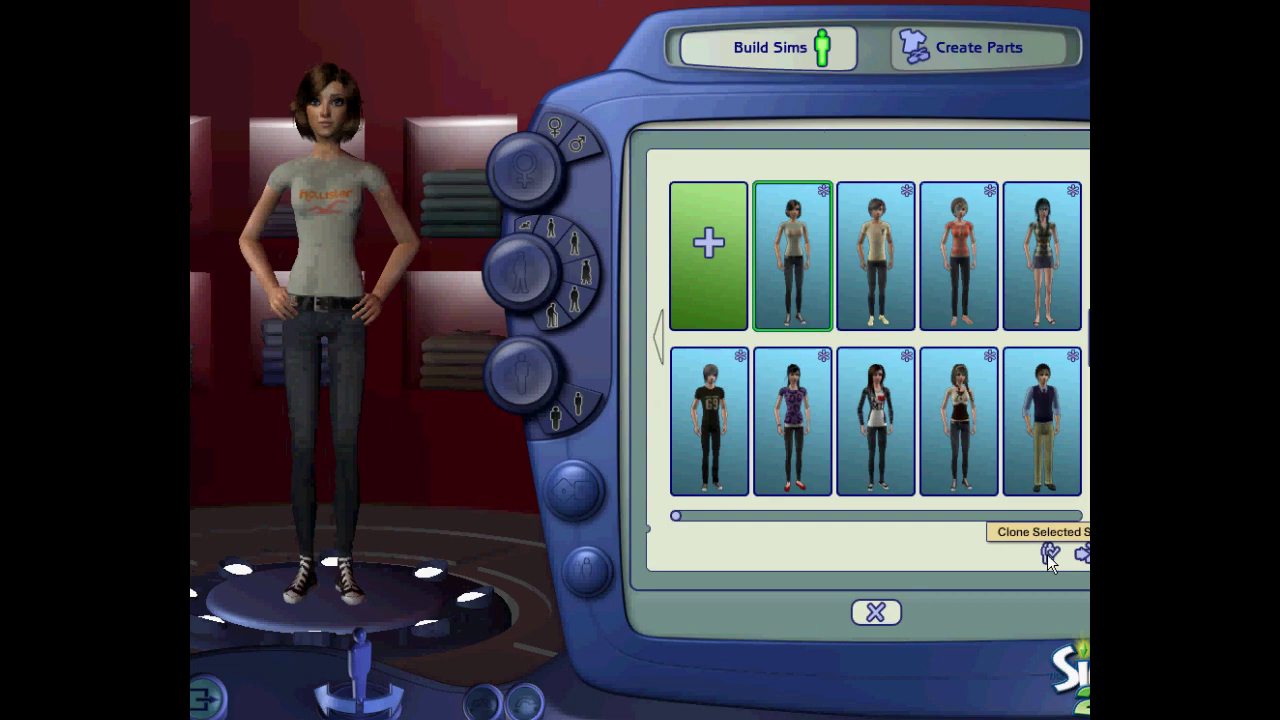
Package the newly made Sim to a file named "tutorial one".
{"action": "left_click", "coordinate": [876, 612]}
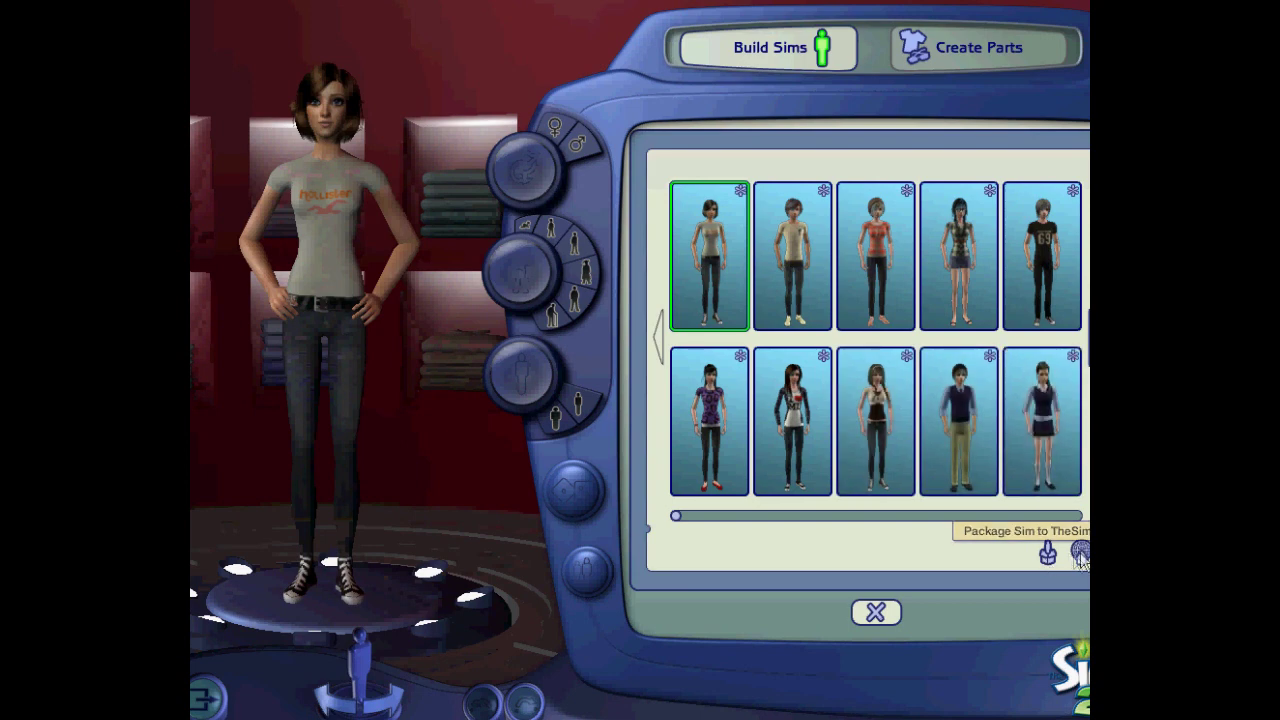
{"action": "left_click", "coordinate": [1048, 553]}
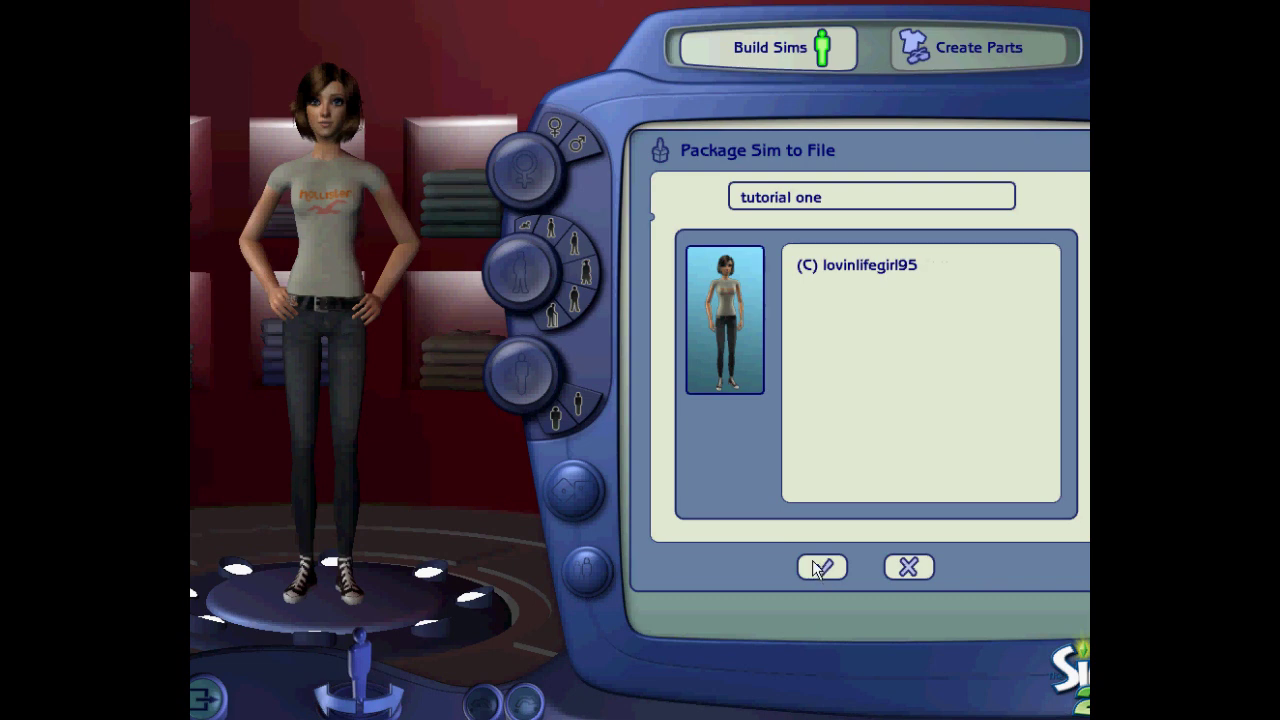
{"action": "left_click", "coordinate": [818, 568]}
{"action": "left_click", "coordinate": [868, 409]}
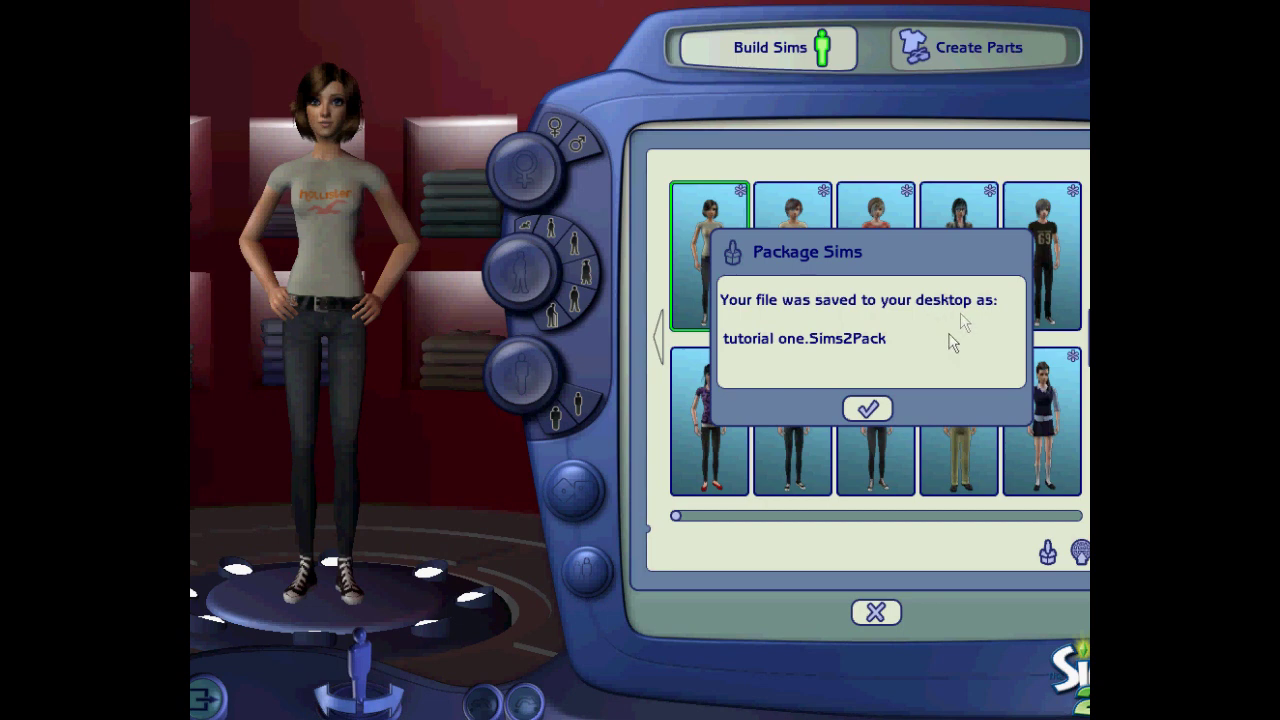
{"action": "left_click", "coordinate": [868, 412]}
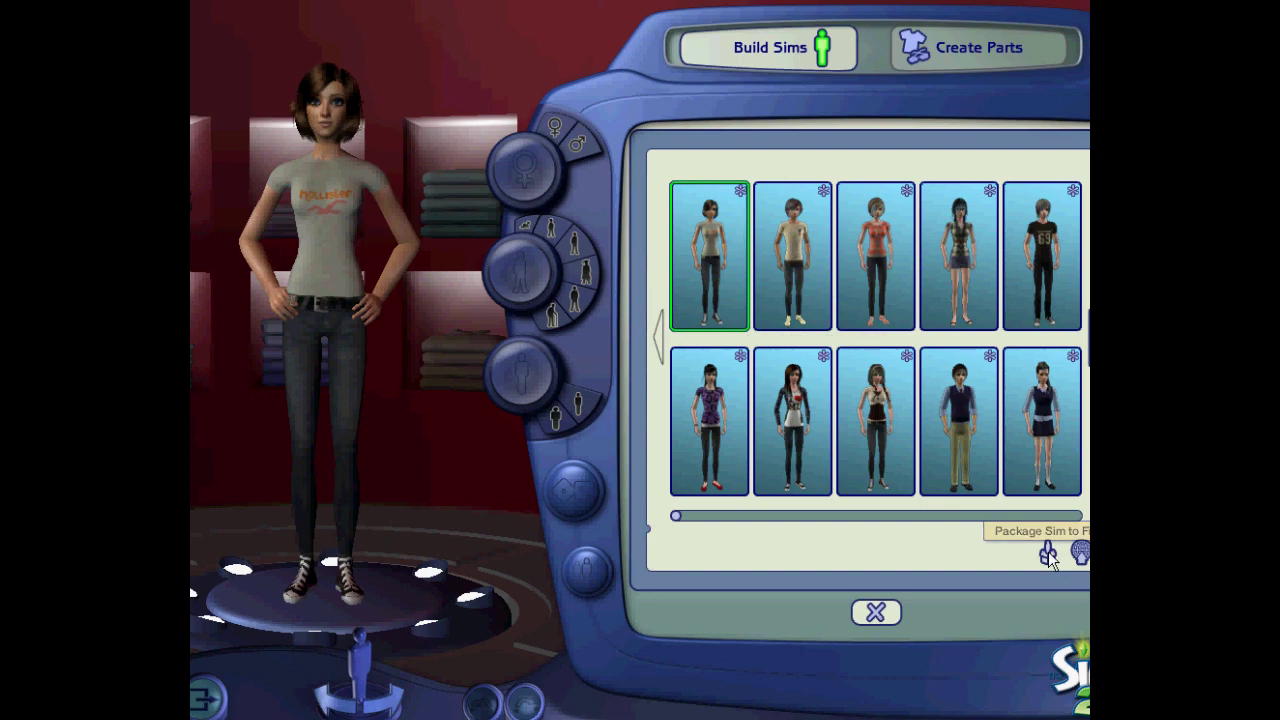
Return to Build or Clone Sims and view several existing custom Sims in the second row.
{"action": "left_click", "coordinate": [876, 612]}
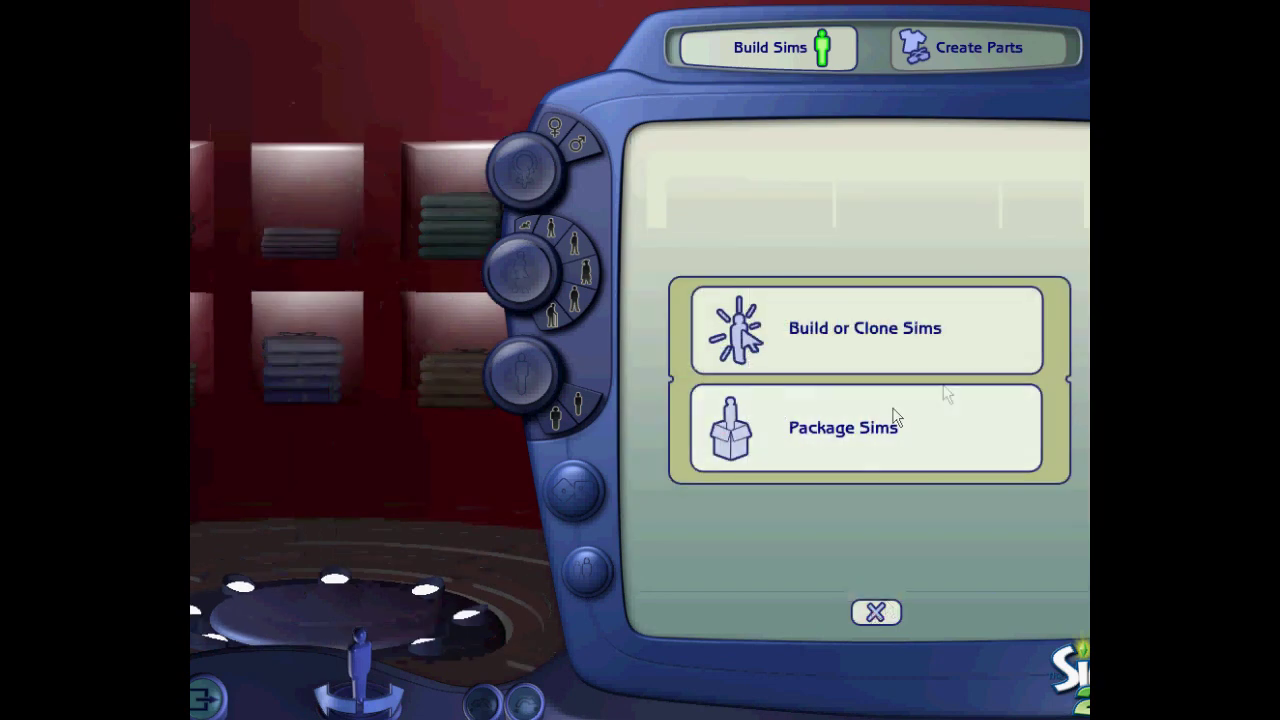
{"action": "left_click", "coordinate": [951, 364]}
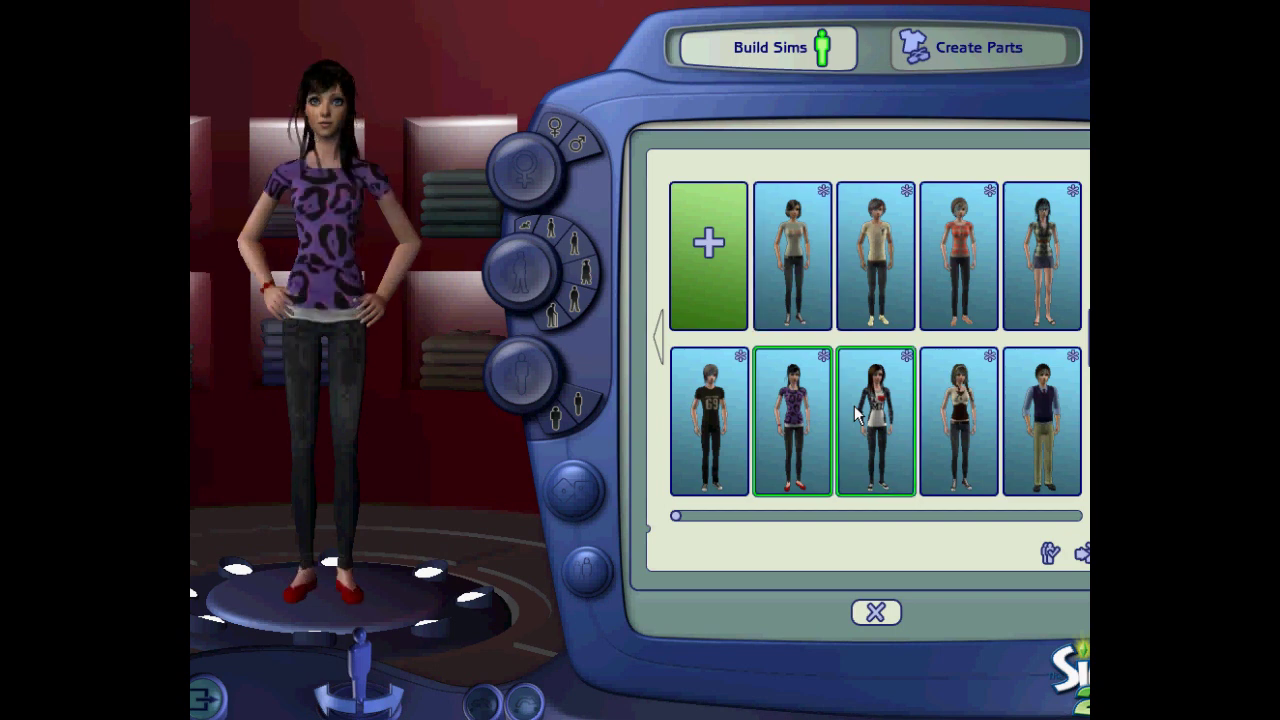
{"action": "left_click", "coordinate": [980, 398]}
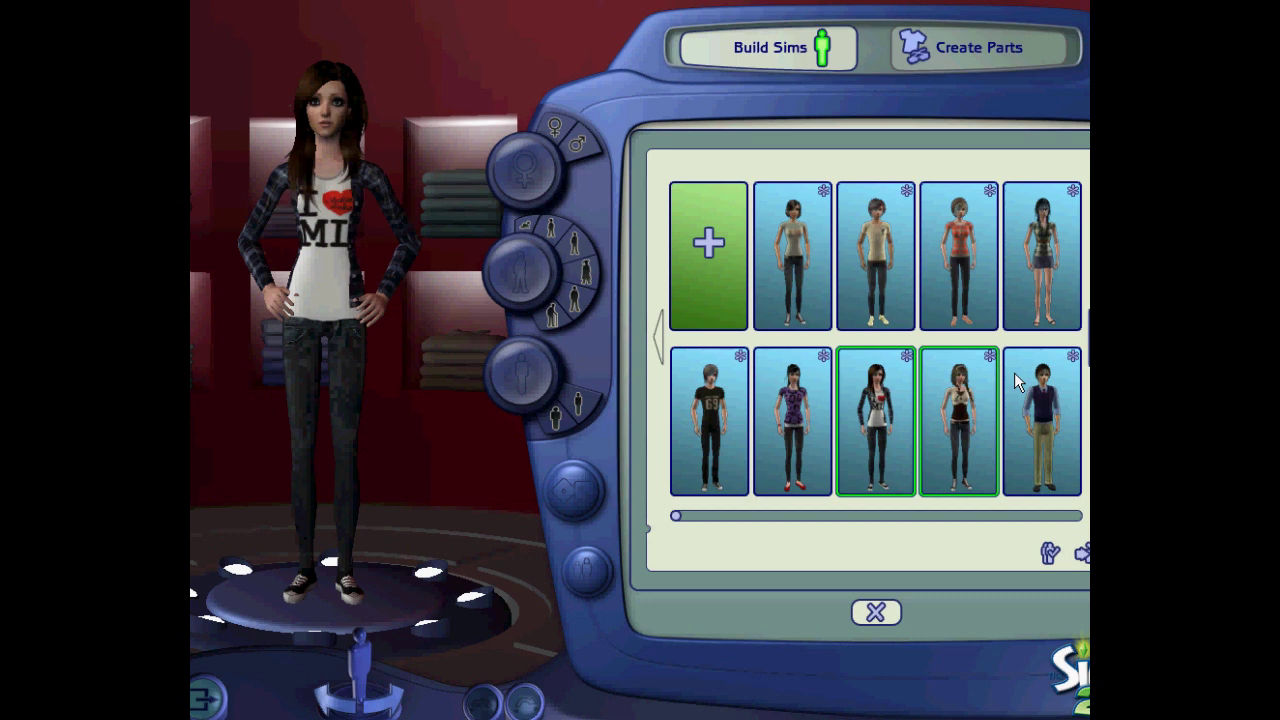
{"action": "left_click", "coordinate": [1014, 370]}
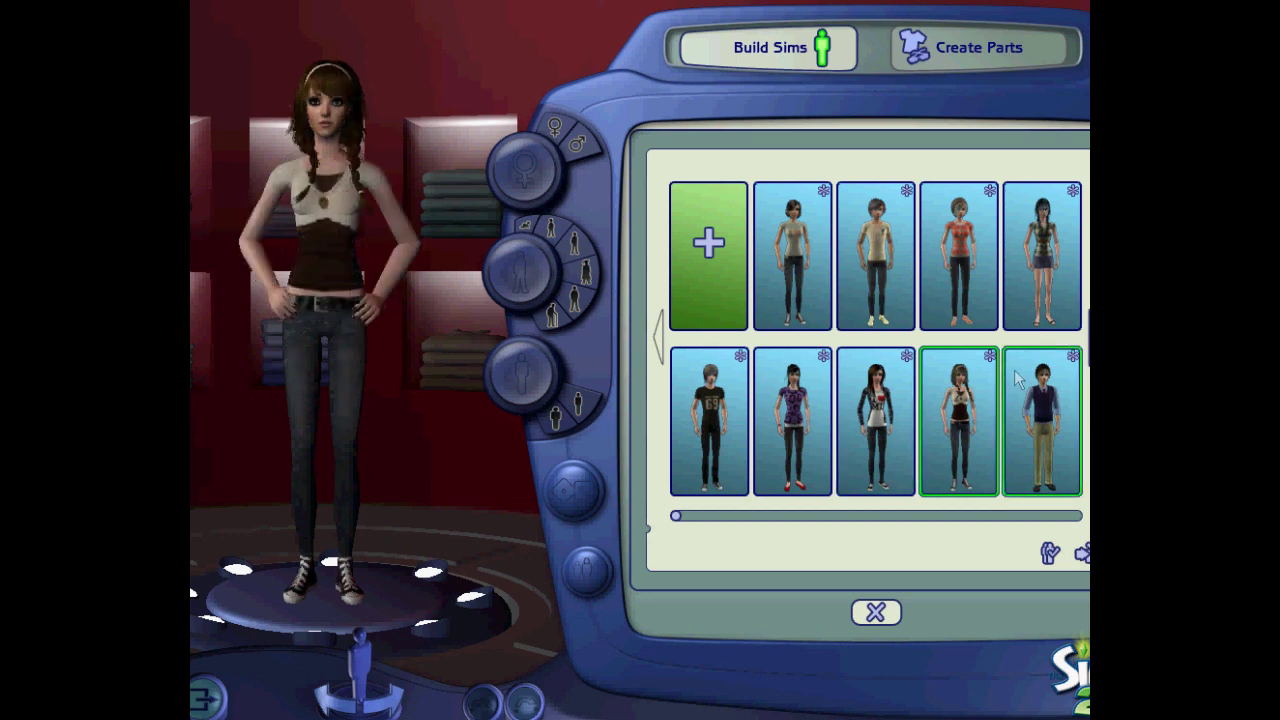